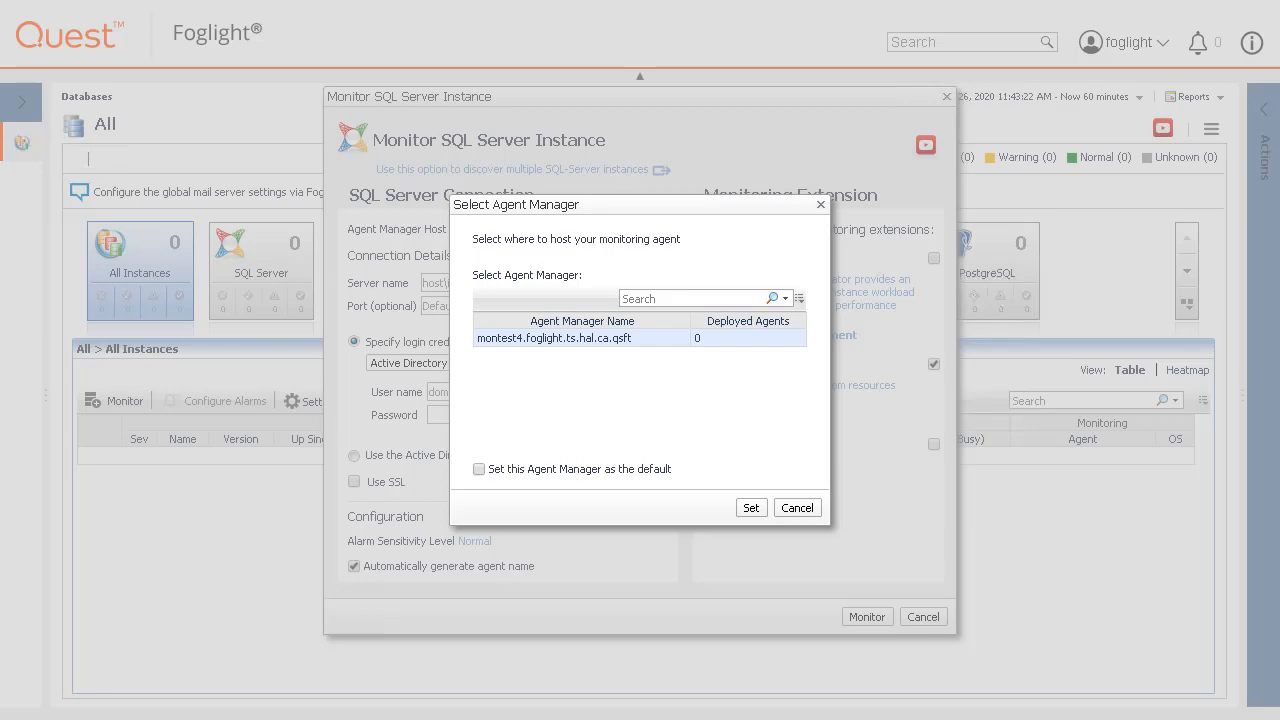
# Set montest4.foglight.ts.hal.ca.qsft as the agent manager host.
pyautogui.click(799, 508)
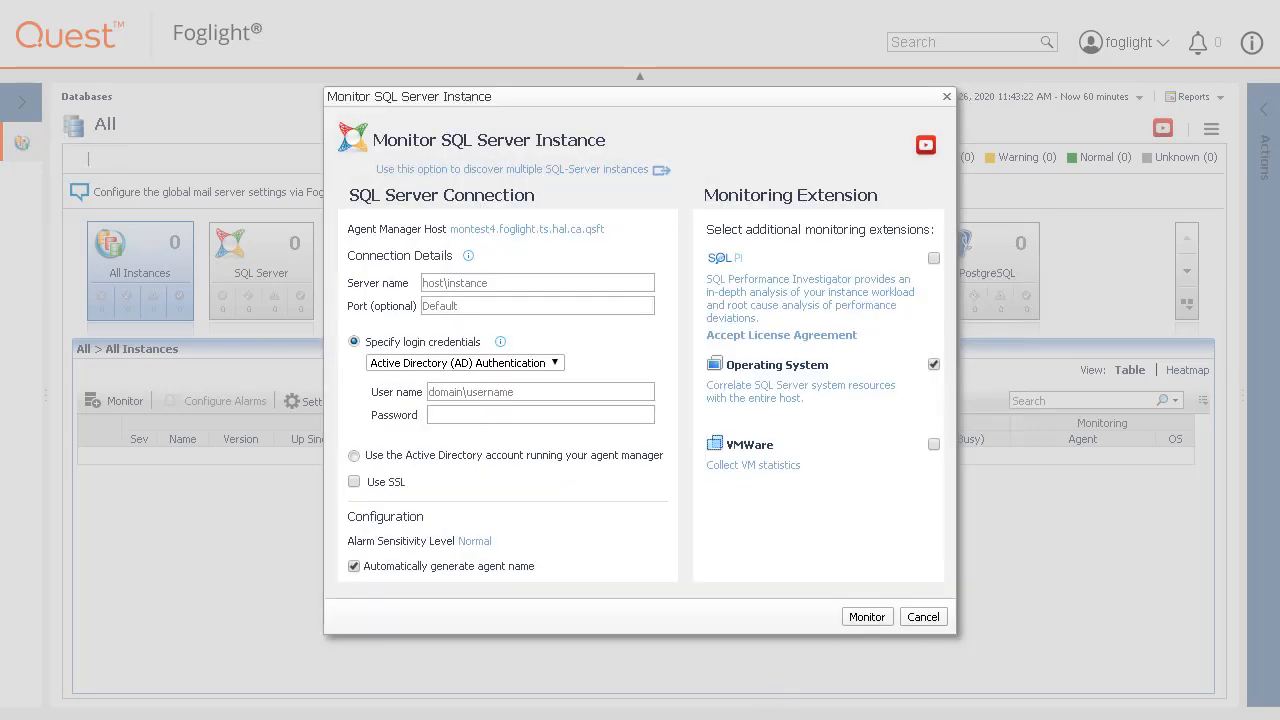
# Review the connection details help, then enter MONSQL2012 as the server name.
pyautogui.click(468, 256)
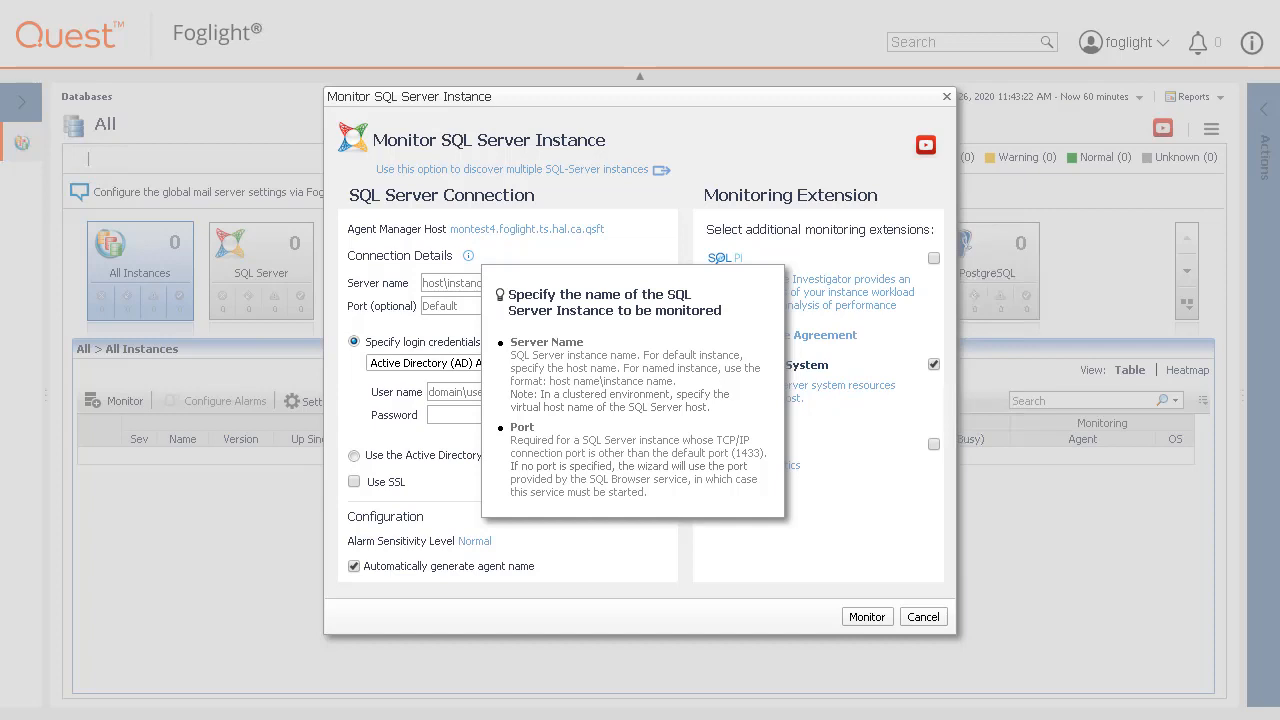
pyautogui.click(707, 575)
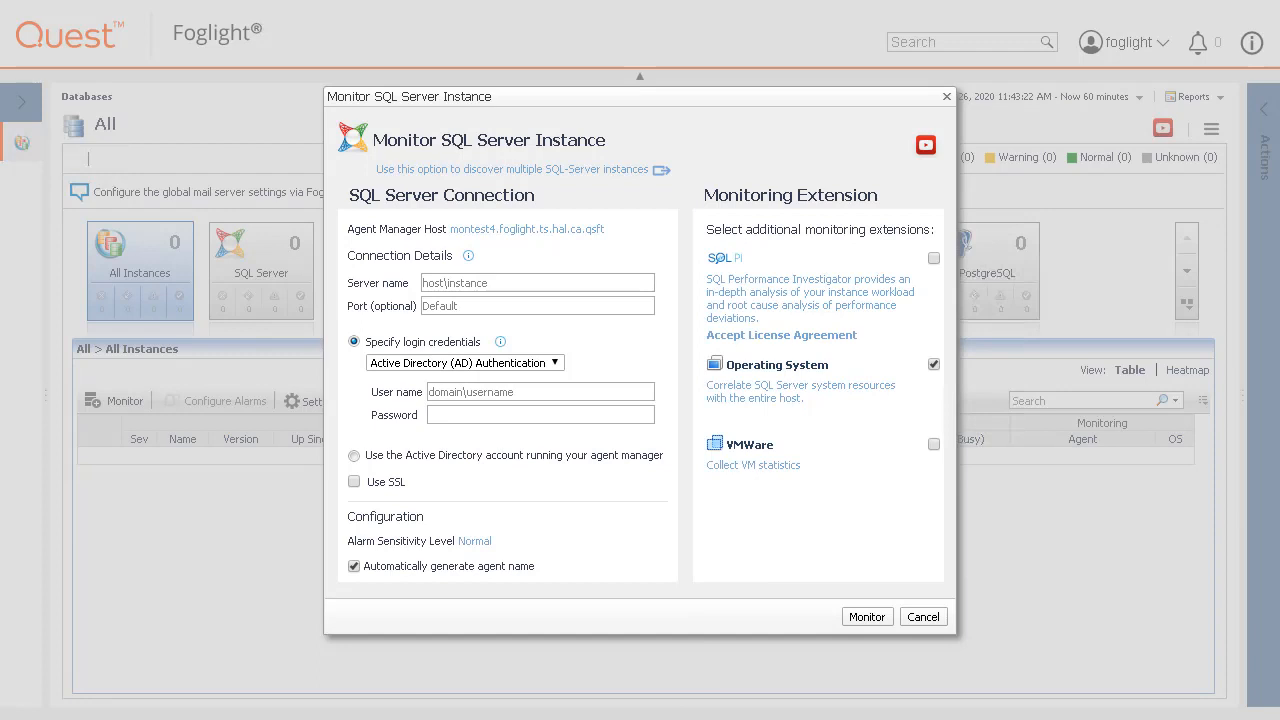
pyautogui.click(530, 287)
pyautogui.write('MONS')
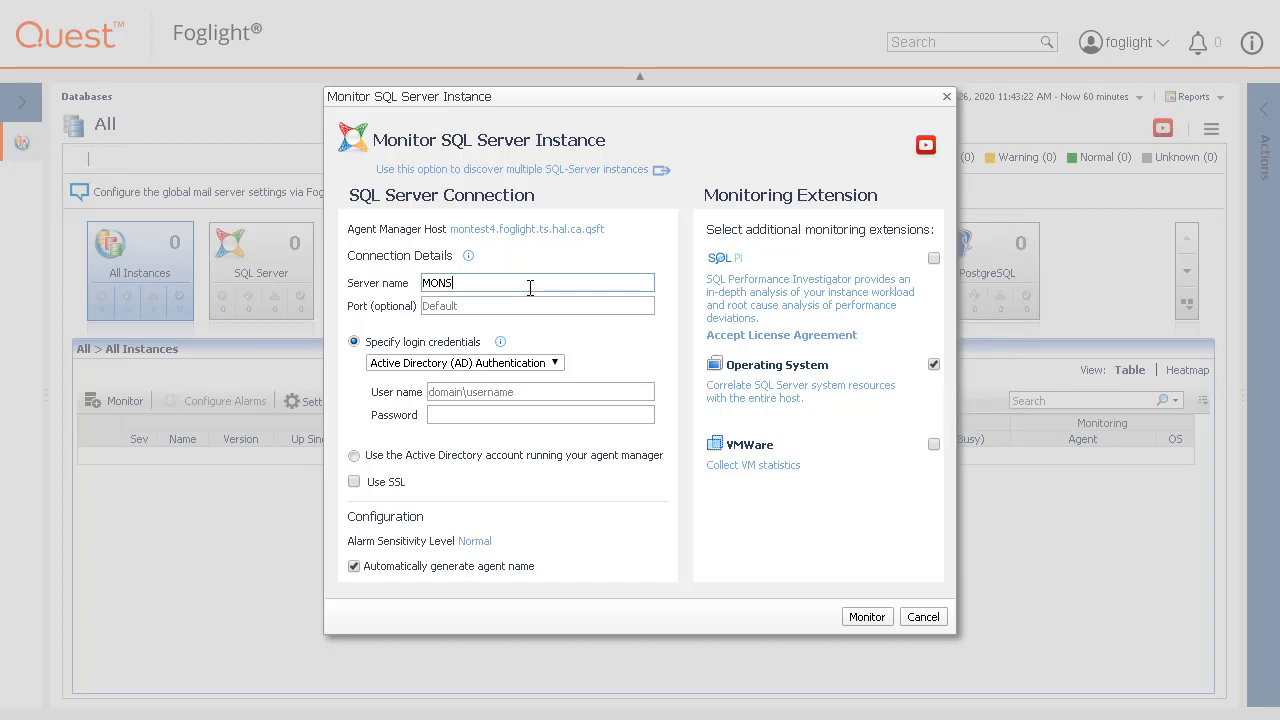
pyautogui.write('QL2012')
# Keep Active Directory (AD) Authentication and enter the domain user name and password.
pyautogui.click(500, 343)
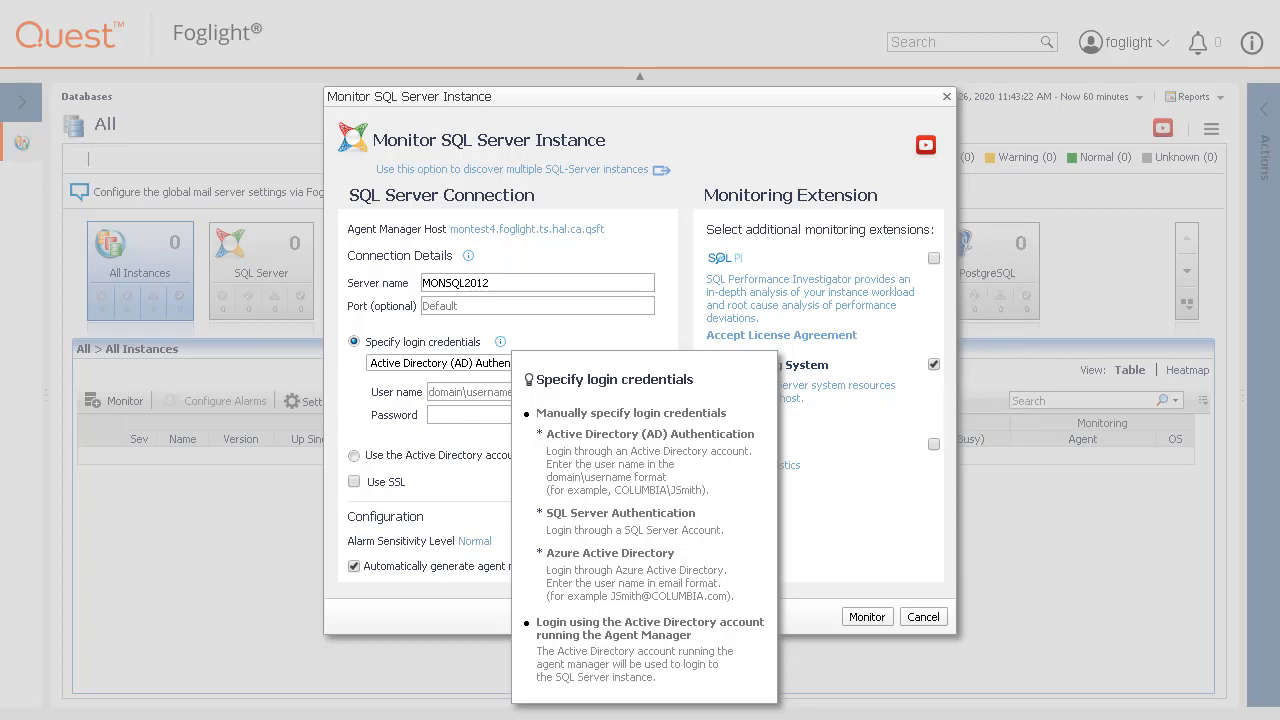
pyautogui.click(380, 422)
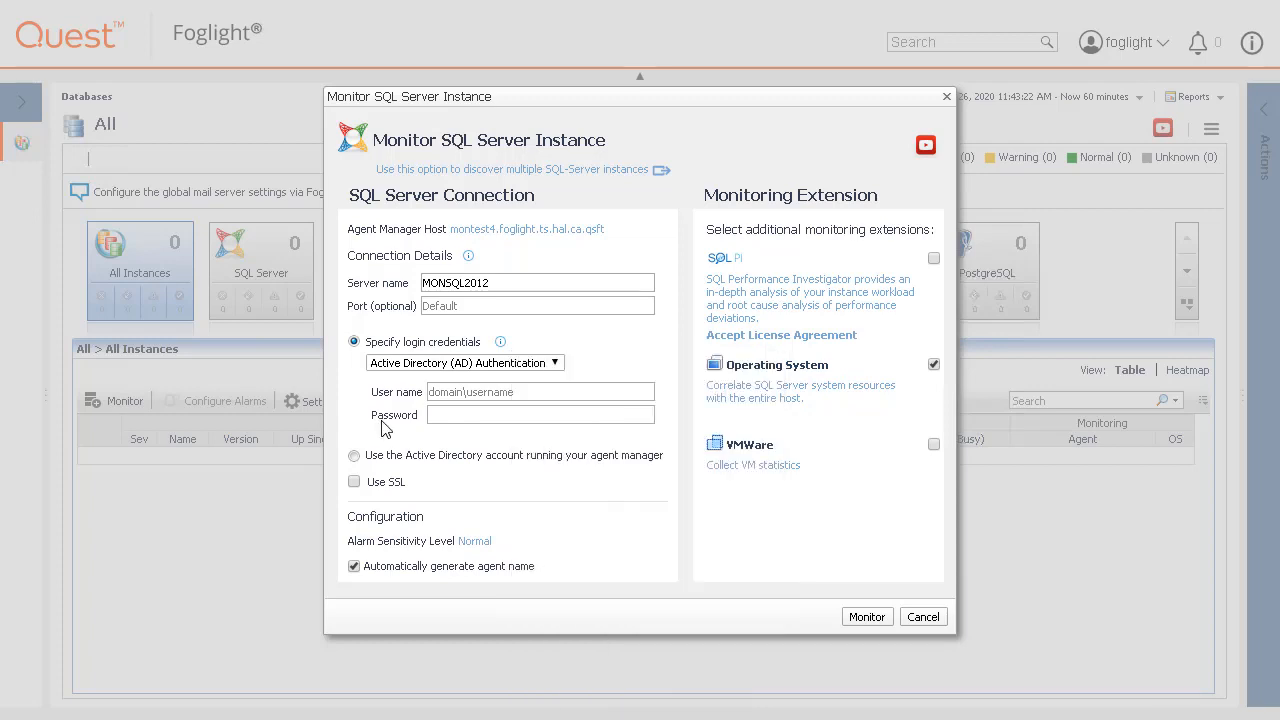
pyautogui.click(555, 364)
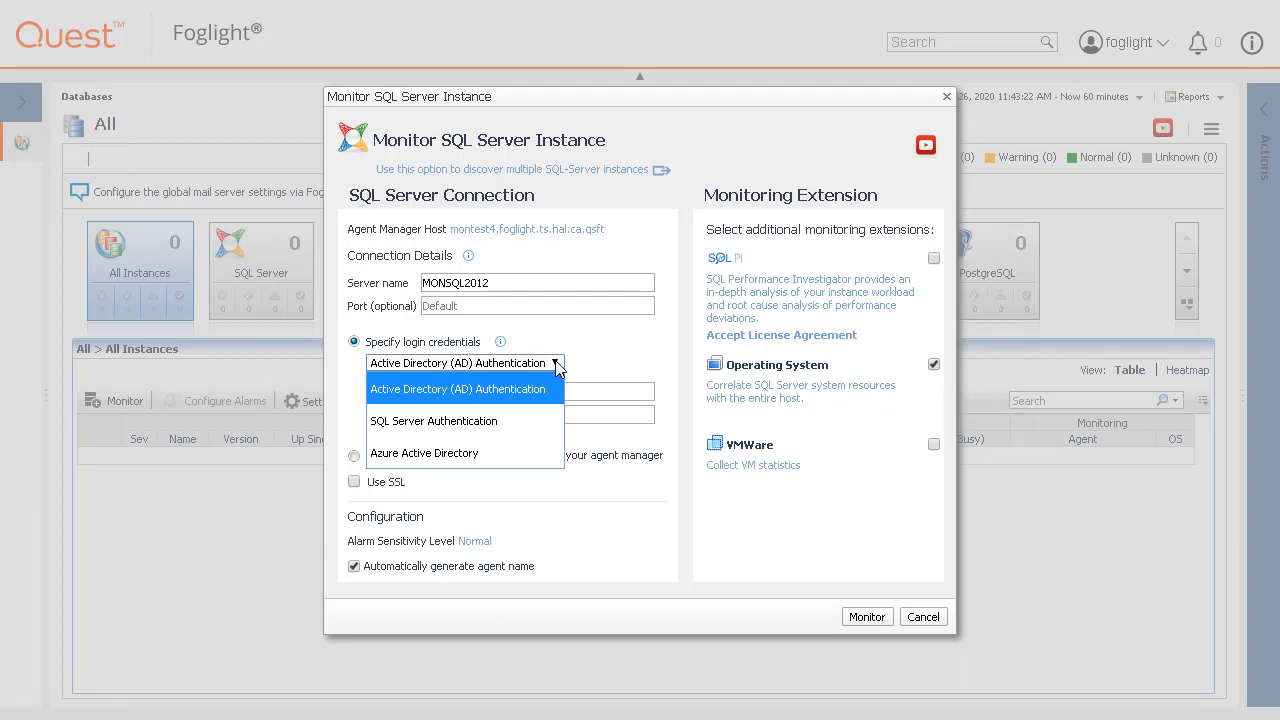
pyautogui.click(556, 382)
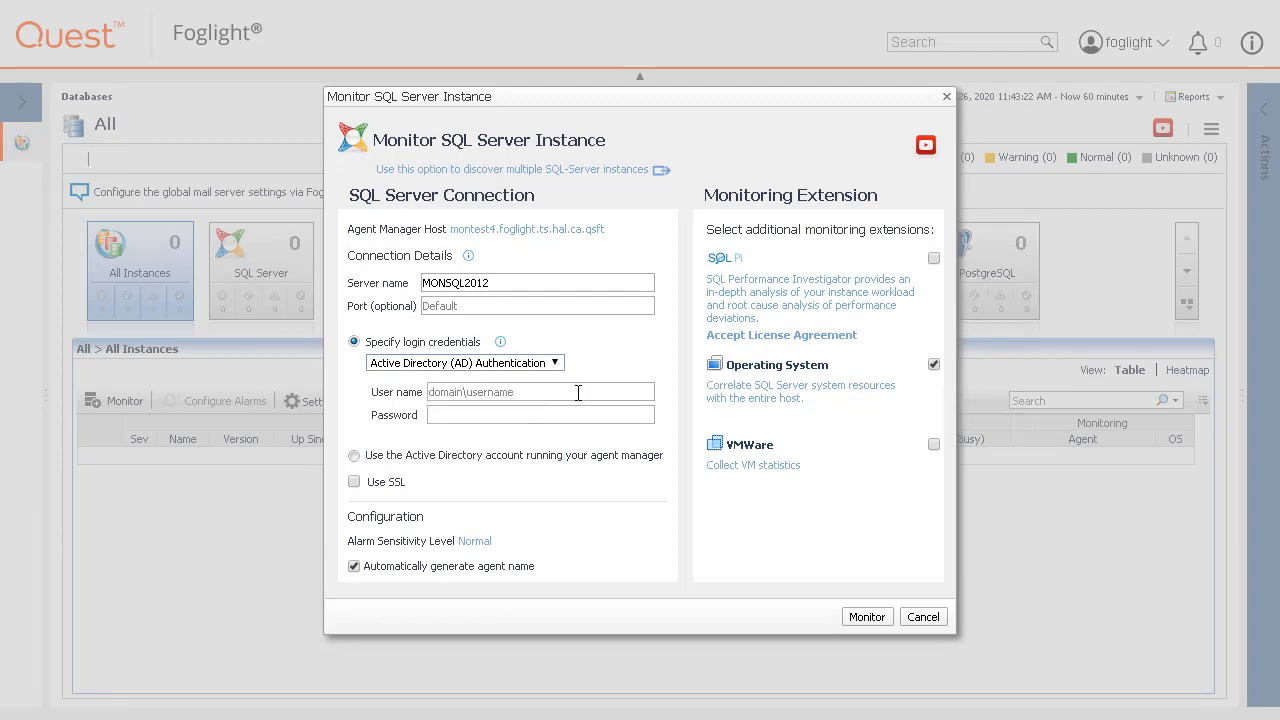
pyautogui.click(577, 392)
pyautogui.write('F')
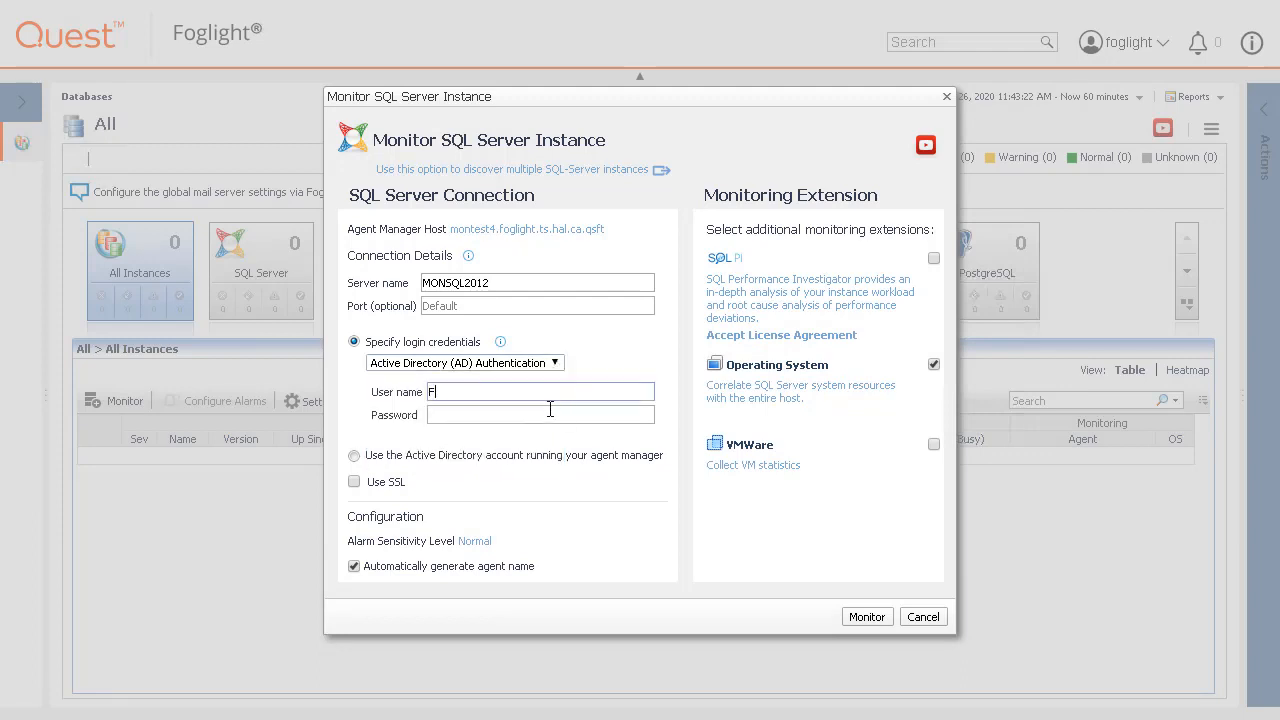
pyautogui.write('OGLIGHT\\CLADMIN')
pyautogui.click(549, 409)
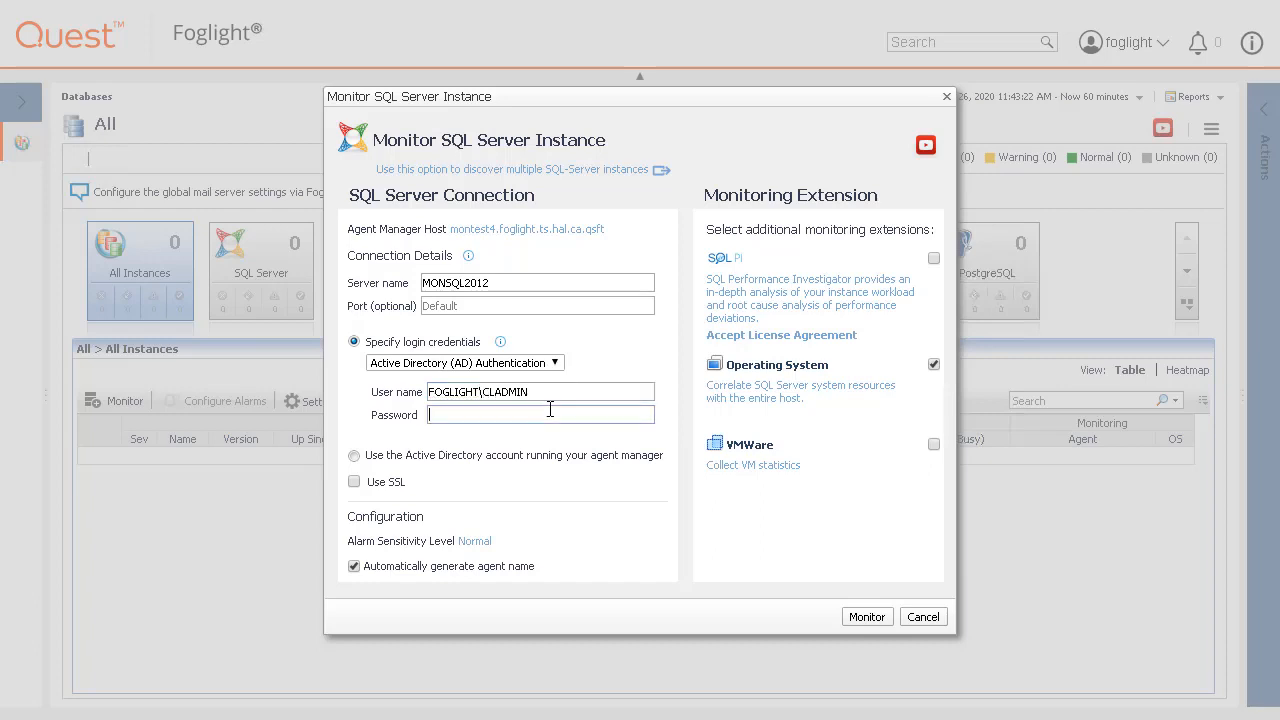
pyautogui.write('P******')
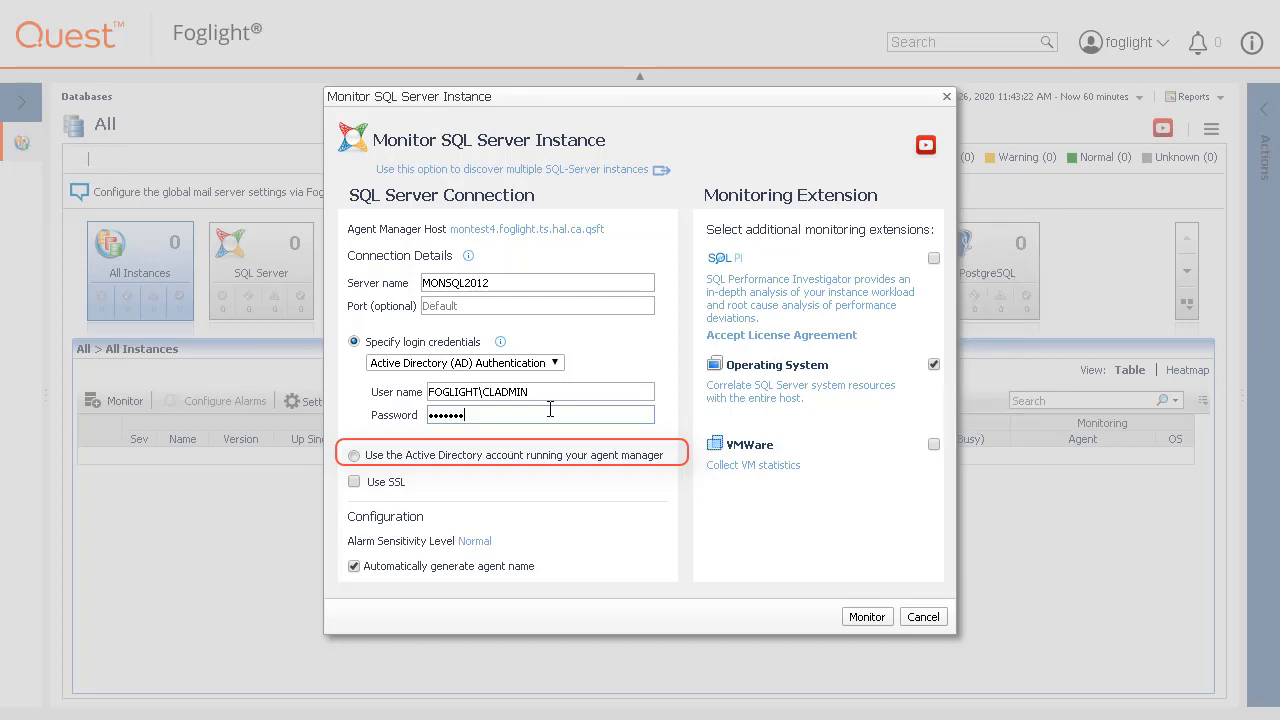
# Finish the password, leaving Use SSL off and alarm sensitivity unchanged.
pyautogui.write('*')
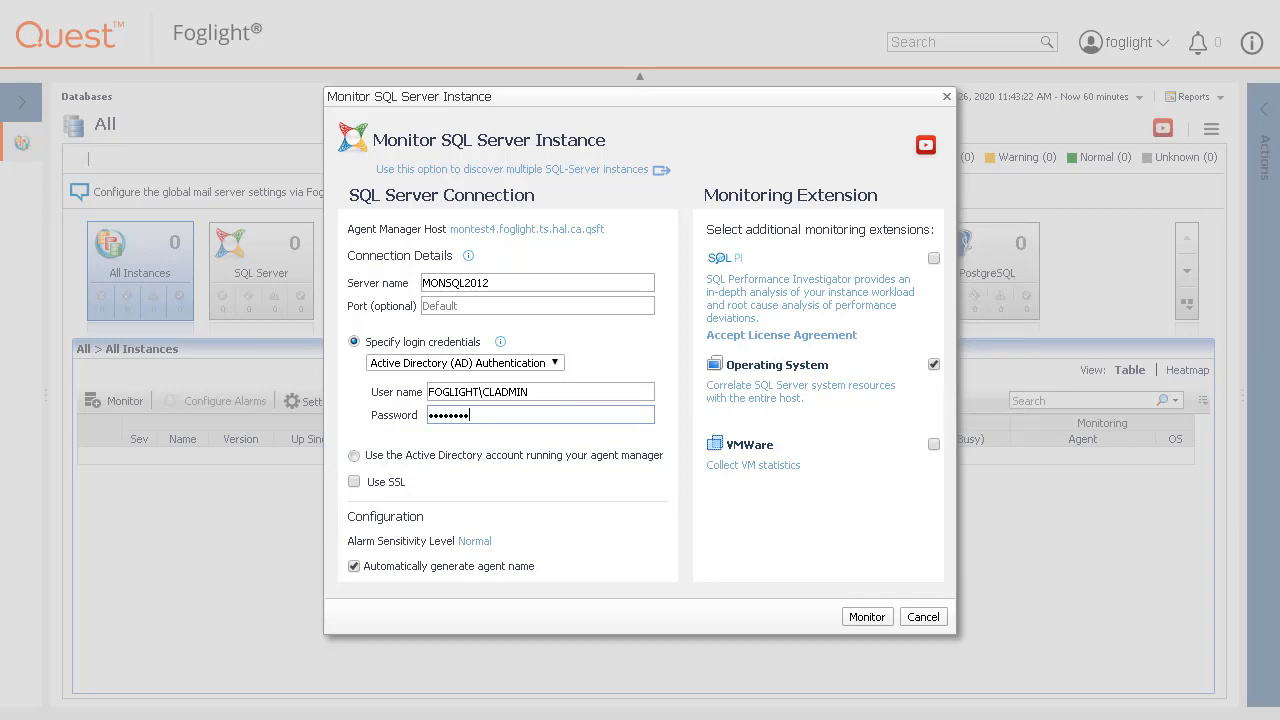
pyautogui.click(355, 484)
pyautogui.click(354, 482)
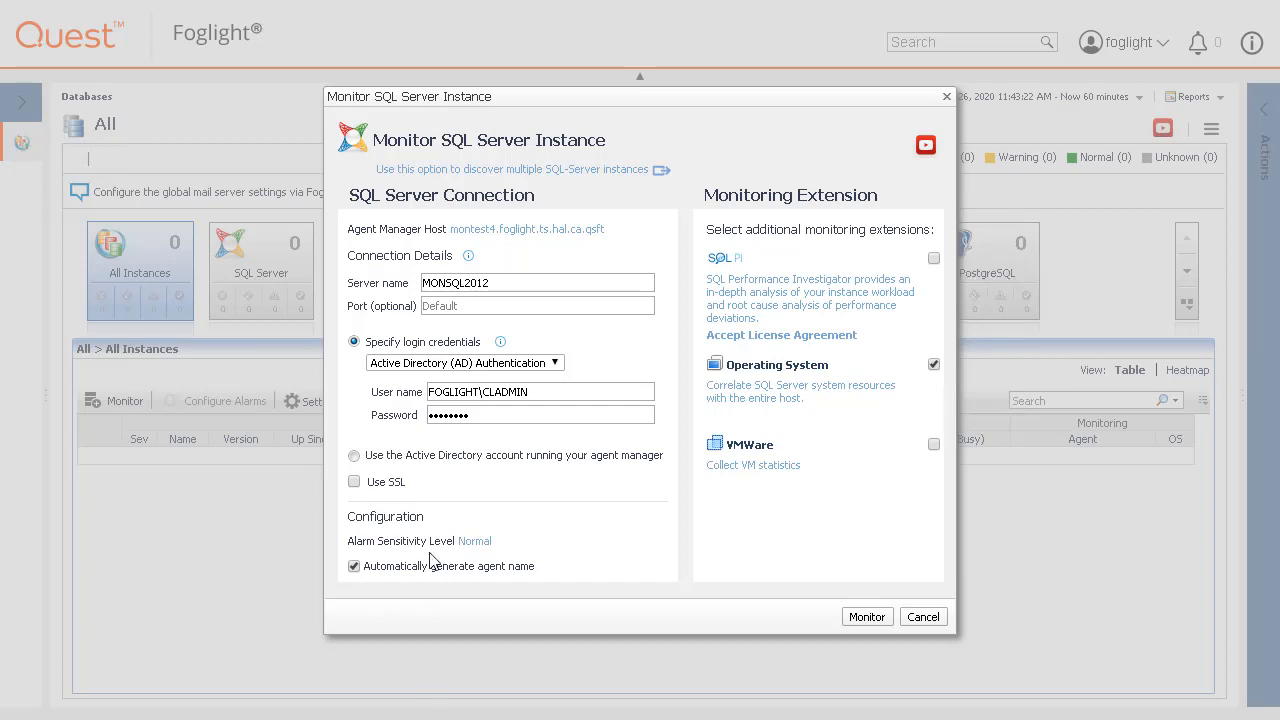
pyautogui.click(472, 543)
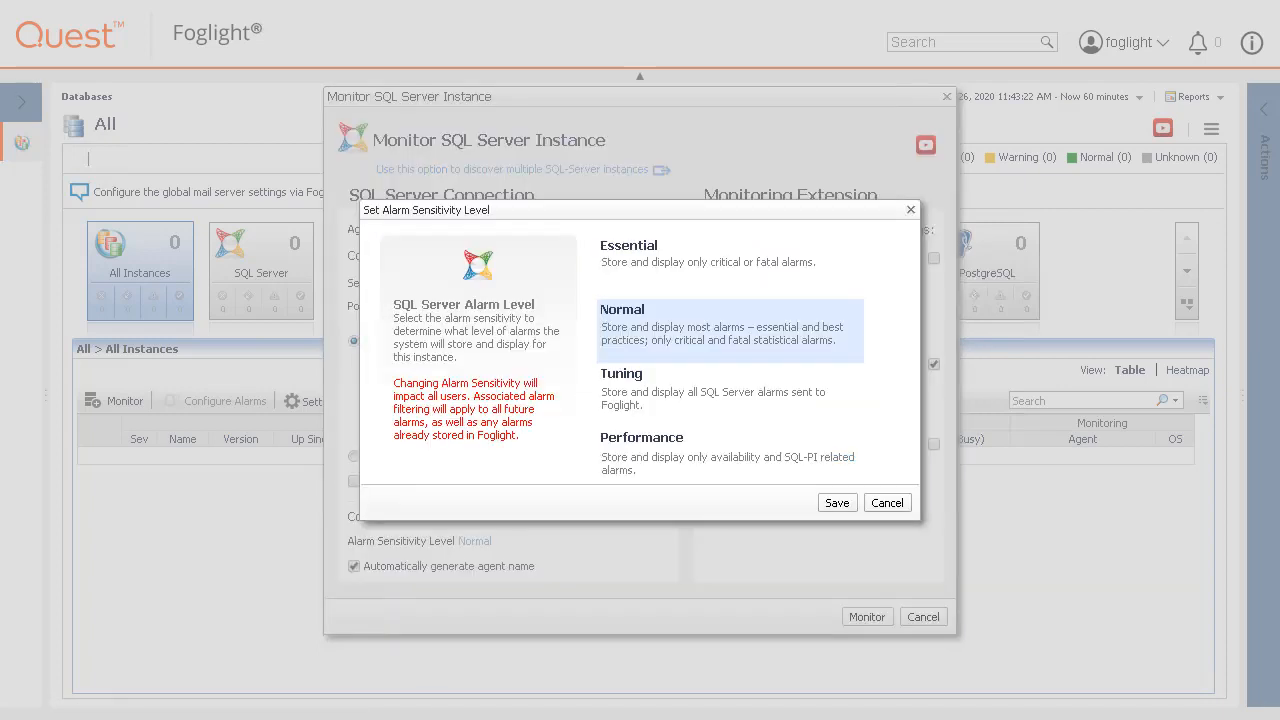
pyautogui.click(887, 503)
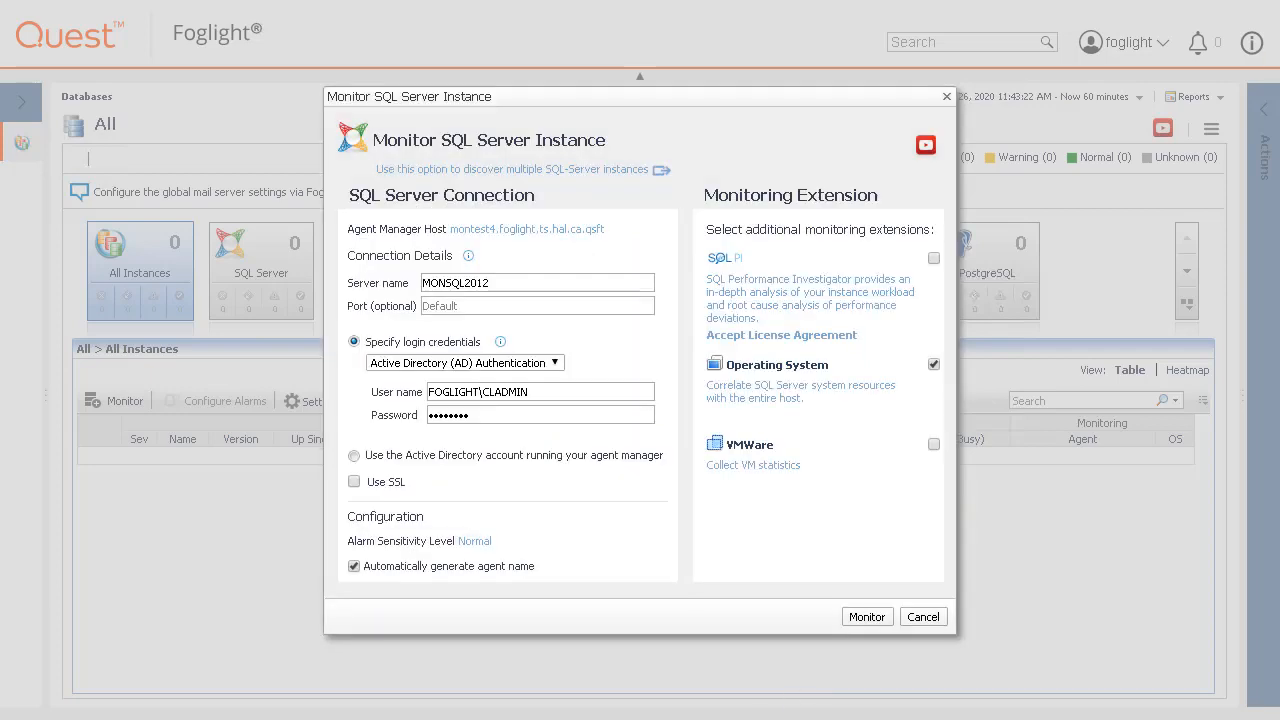
# Keep the auto-generated agent name and clear the Operating System monitoring extension.
pyautogui.click(354, 566)
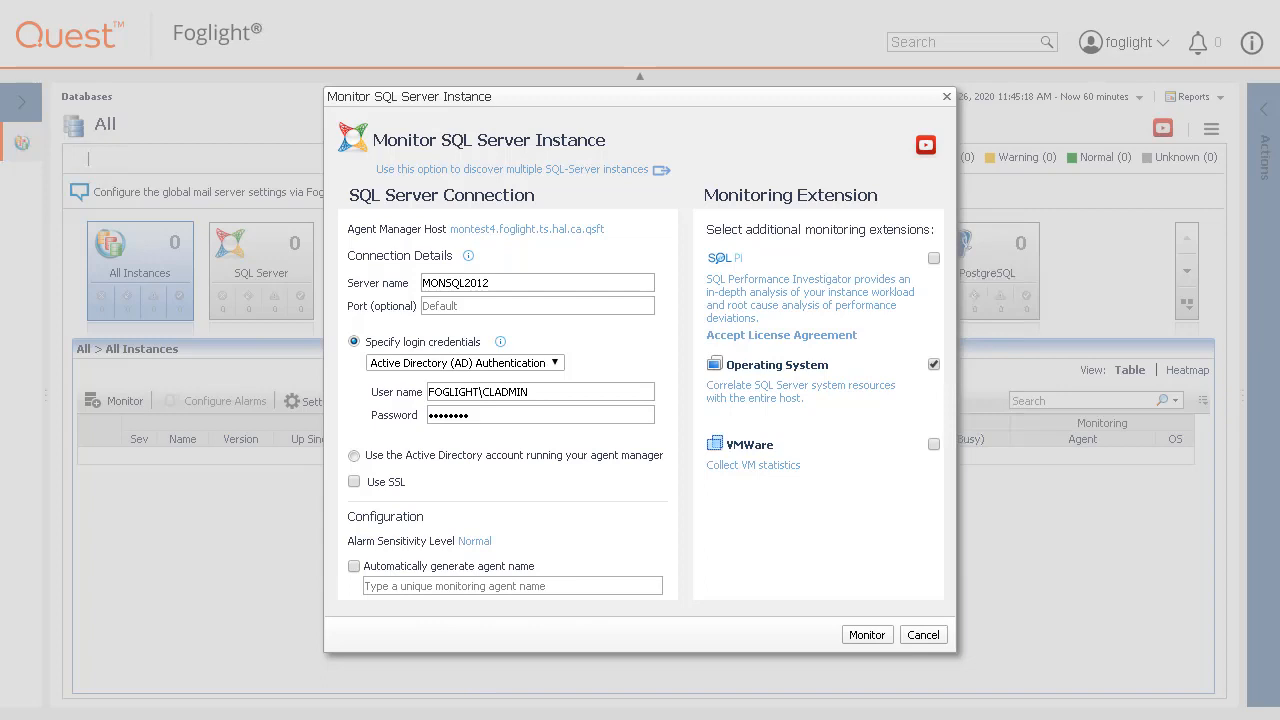
pyautogui.click(354, 566)
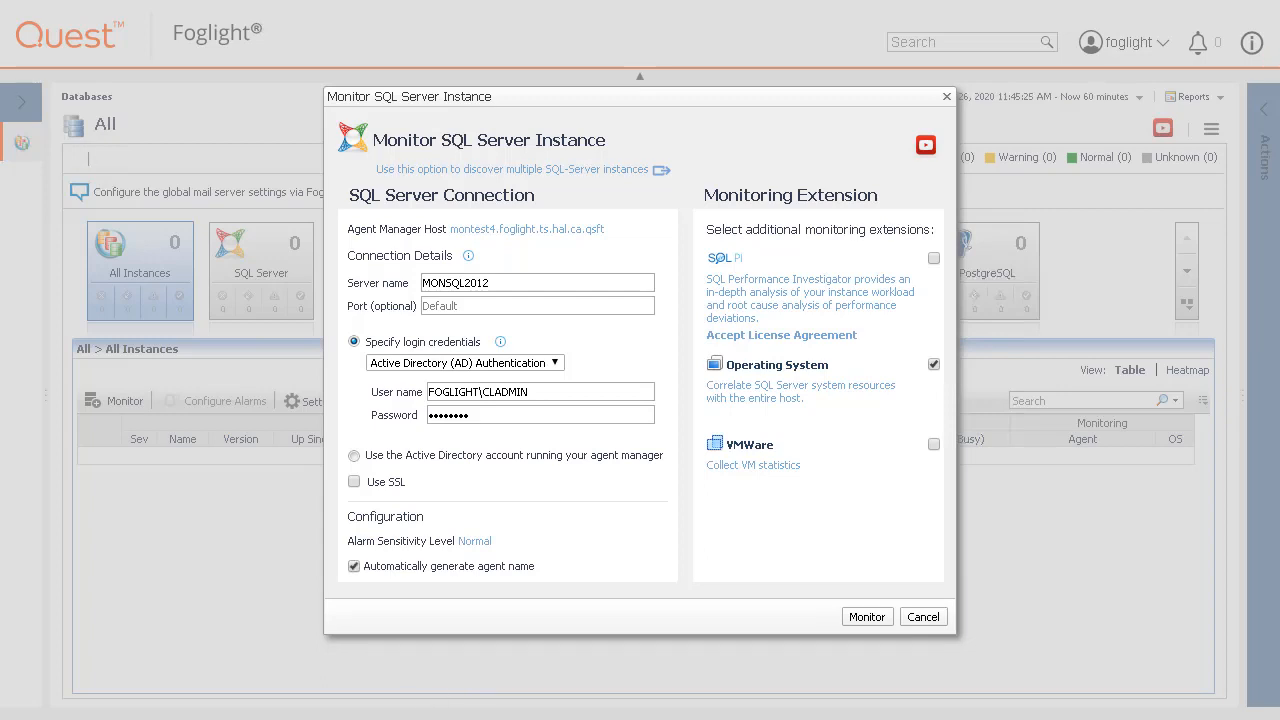
pyautogui.click(933, 365)
# Re-enable the Operating System extension and review its monitoring and stored-credentials help.
pyautogui.click(933, 365)
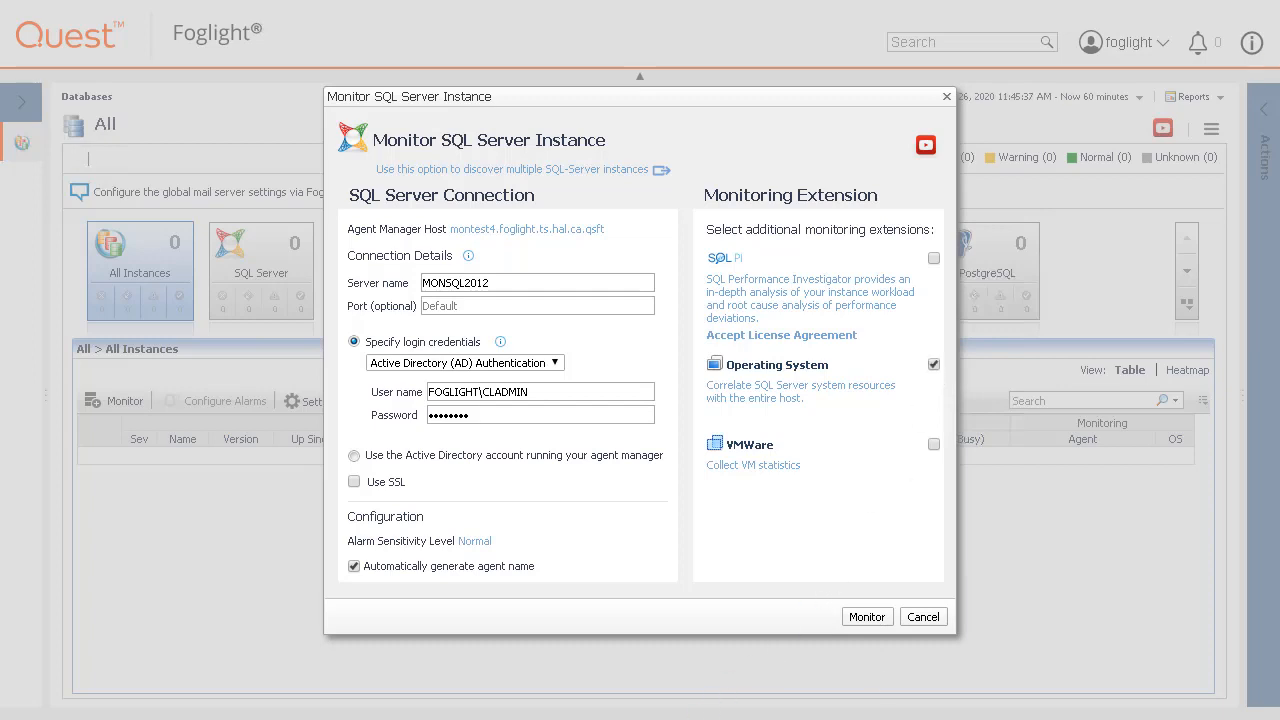
pyautogui.click(797, 391)
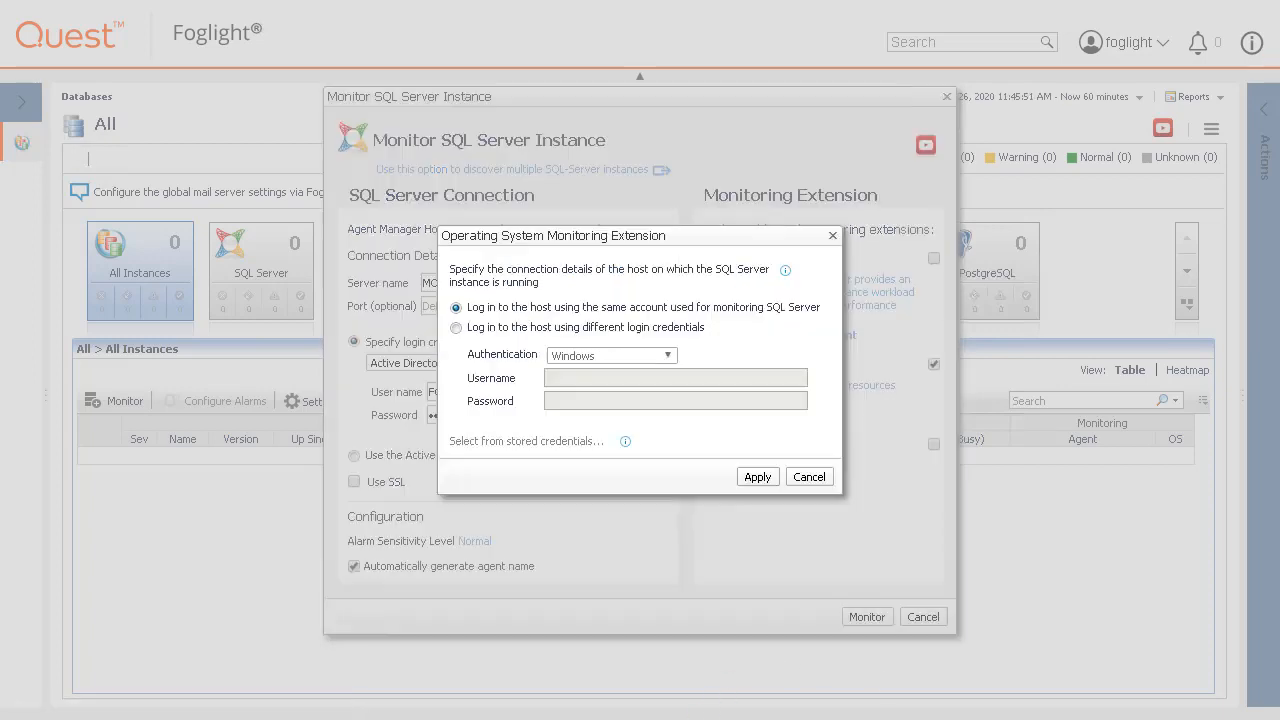
pyautogui.click(786, 271)
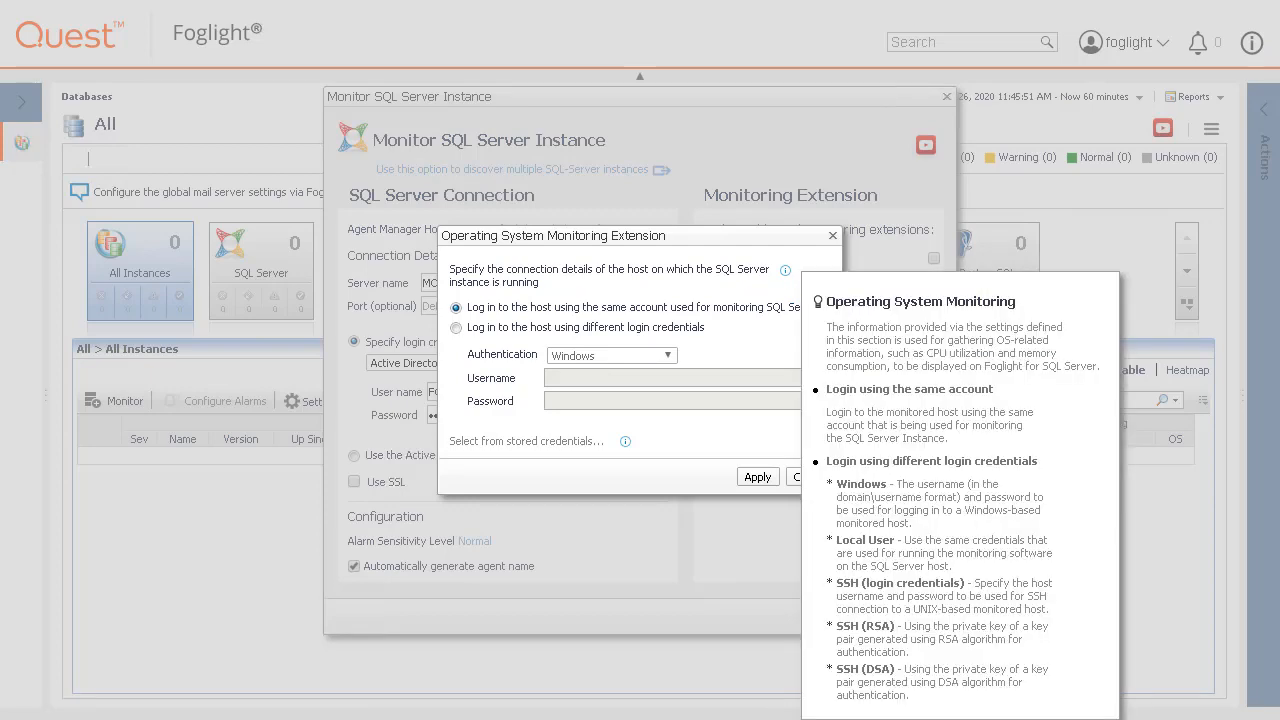
pyautogui.click(723, 502)
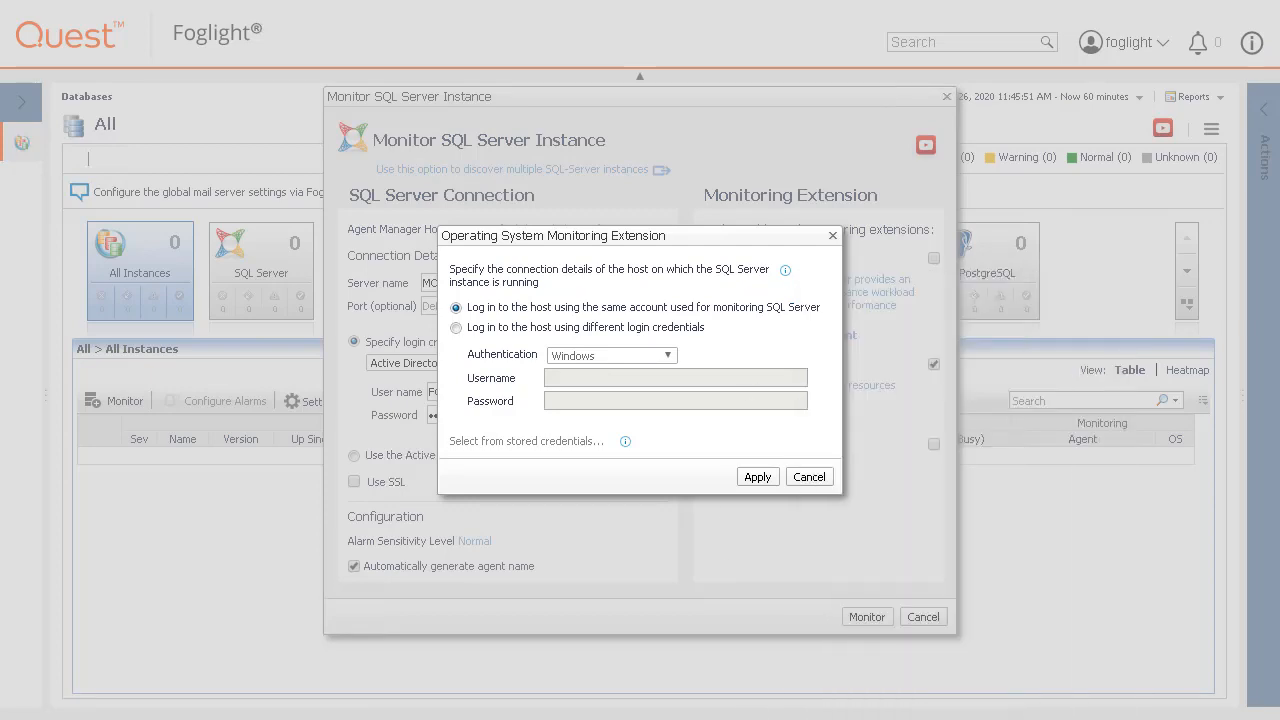
pyautogui.click(625, 441)
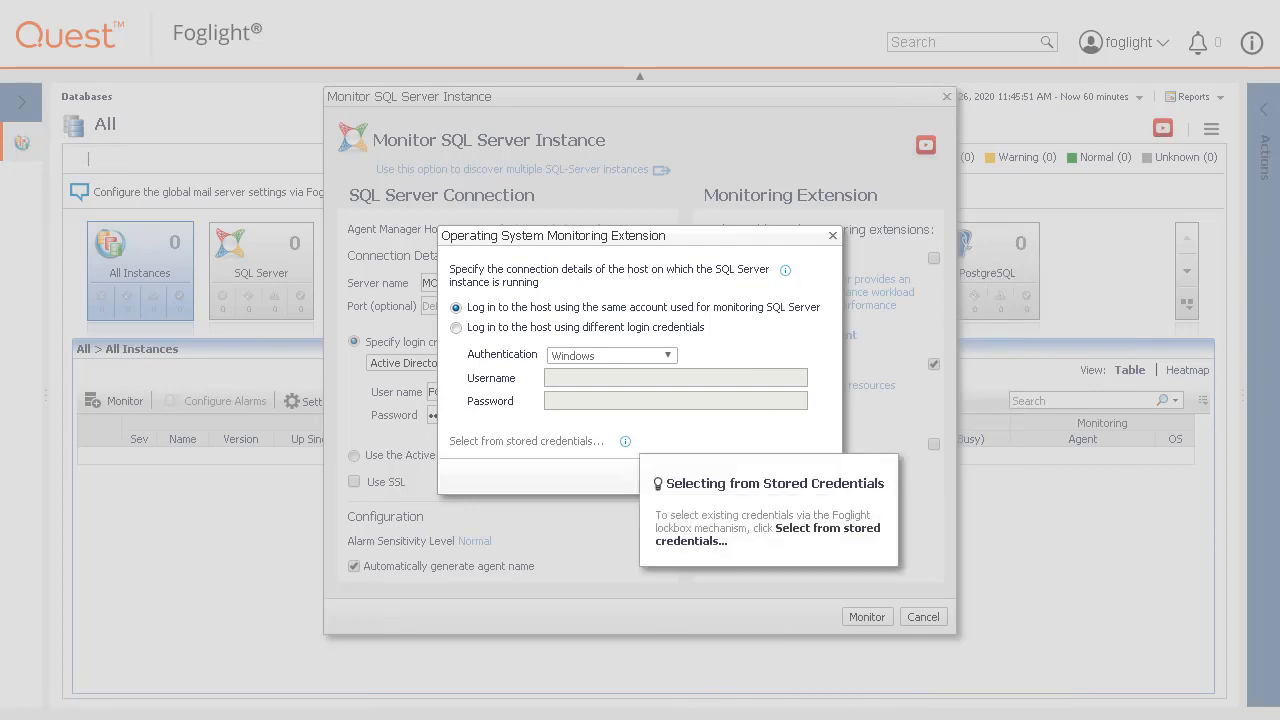
pyautogui.click(476, 374)
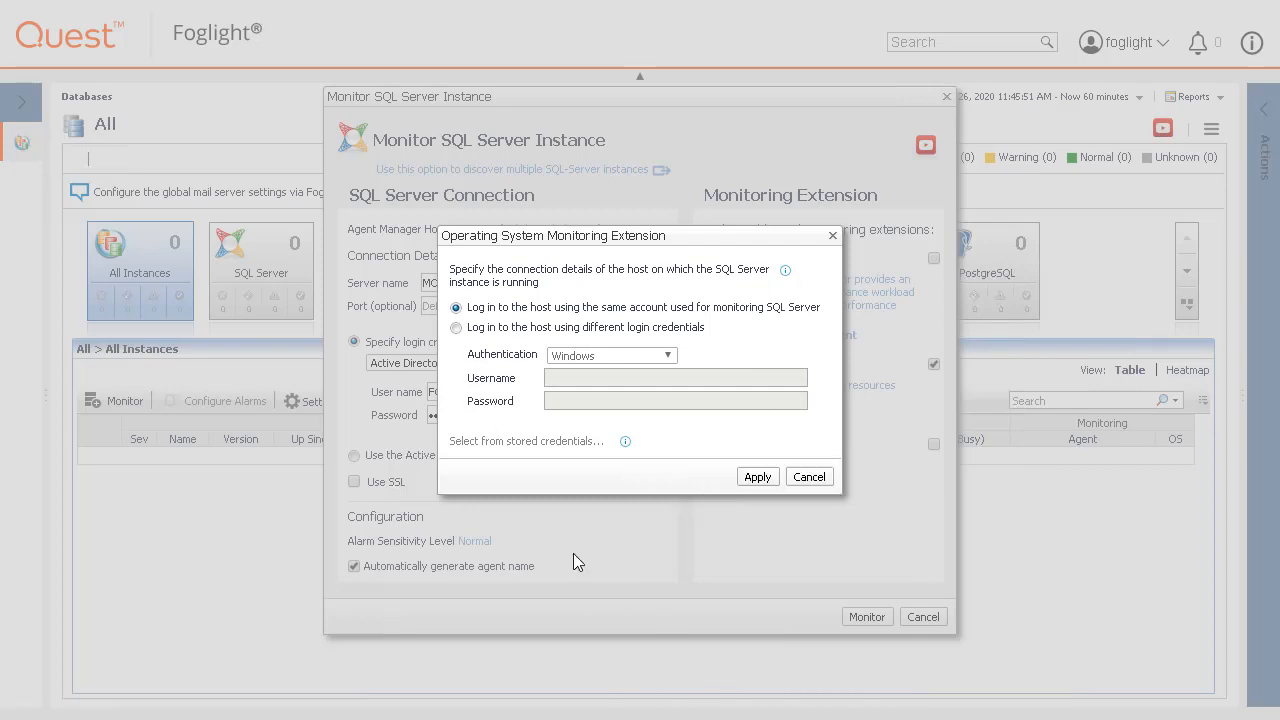
# Apply separate Windows credentials for the host with the domain user name and password.
pyautogui.click(456, 327)
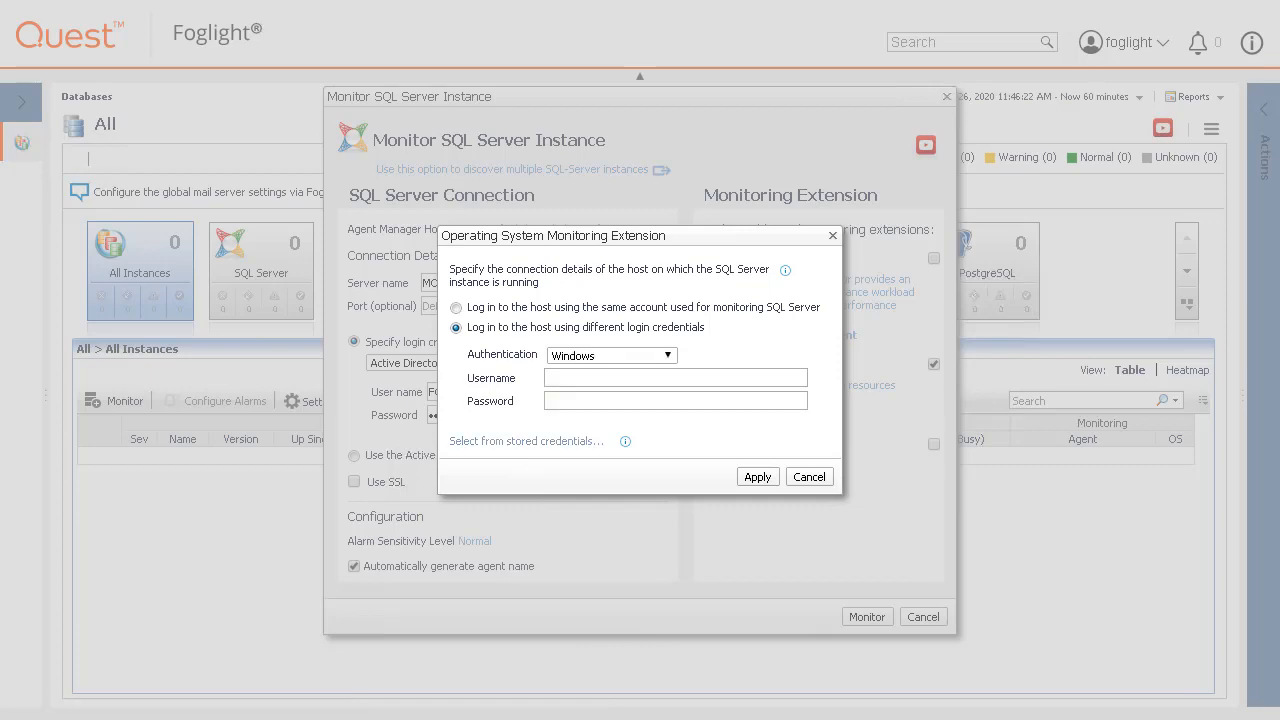
pyautogui.click(667, 358)
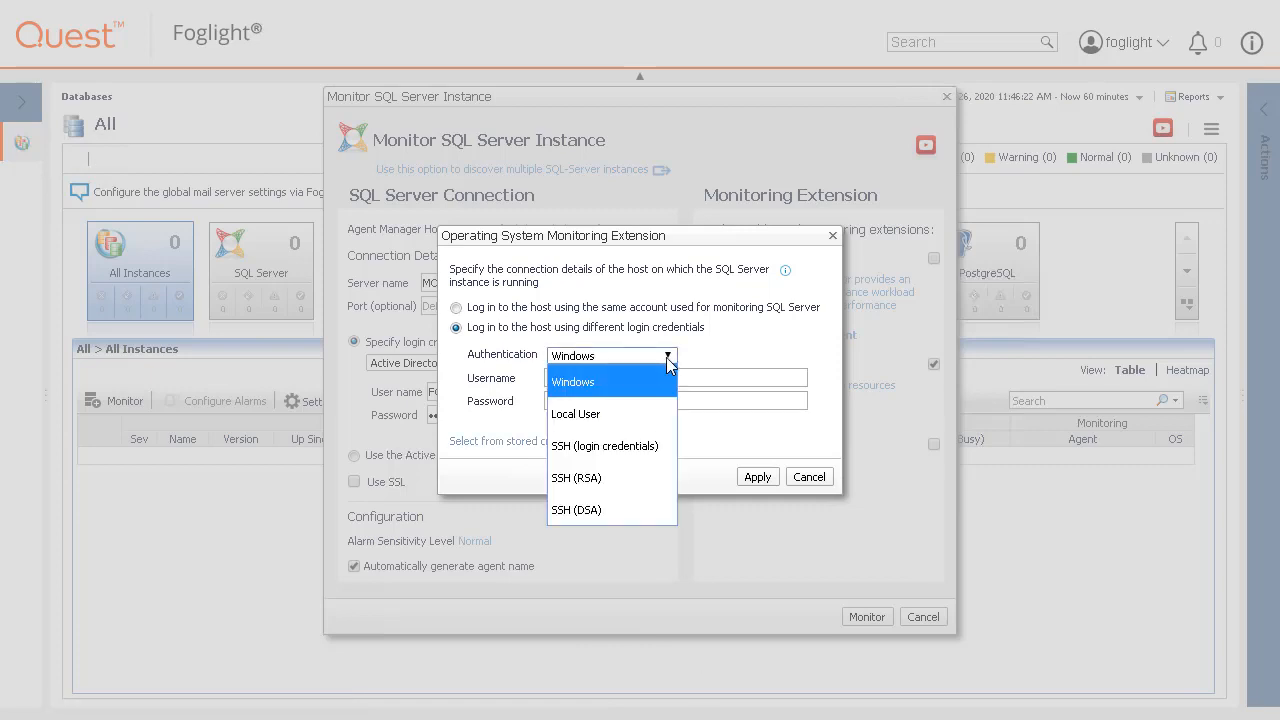
pyautogui.click(660, 372)
pyautogui.click(655, 378)
pyautogui.write('FOGLI')
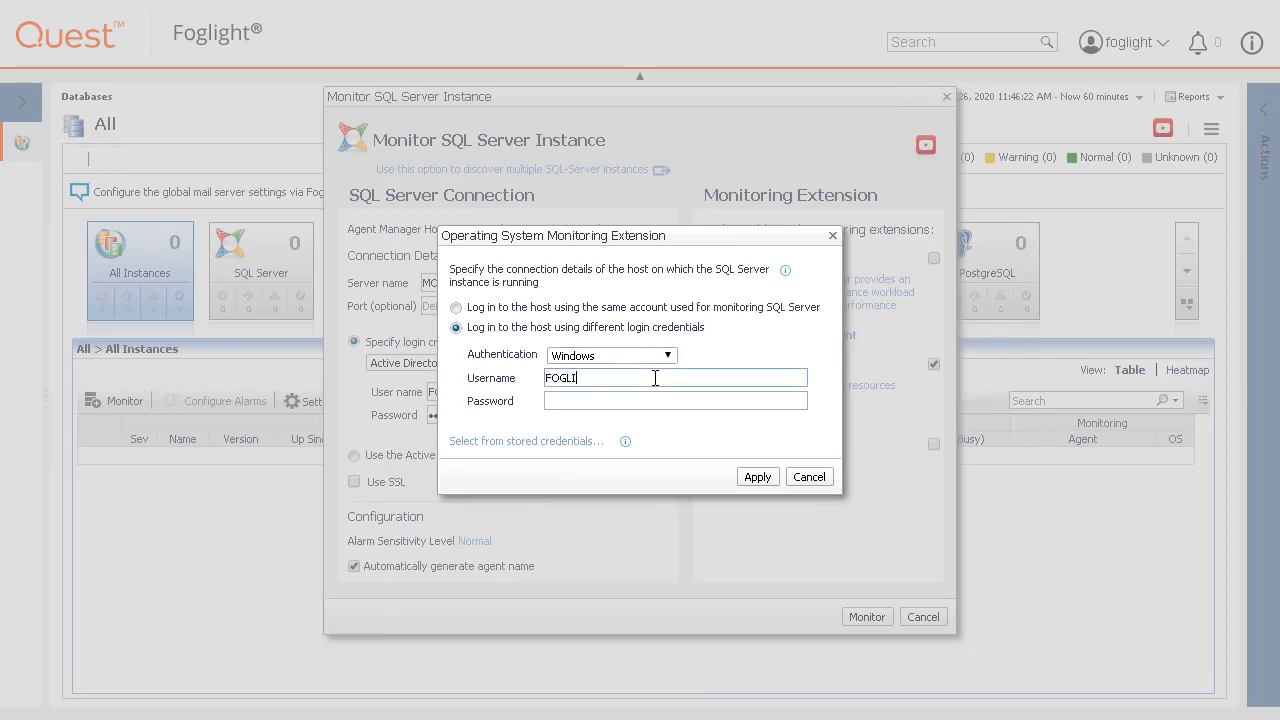
pyautogui.write('GHT\\CLADMIN')
pyautogui.press('Tab')
pyautogui.write('********')
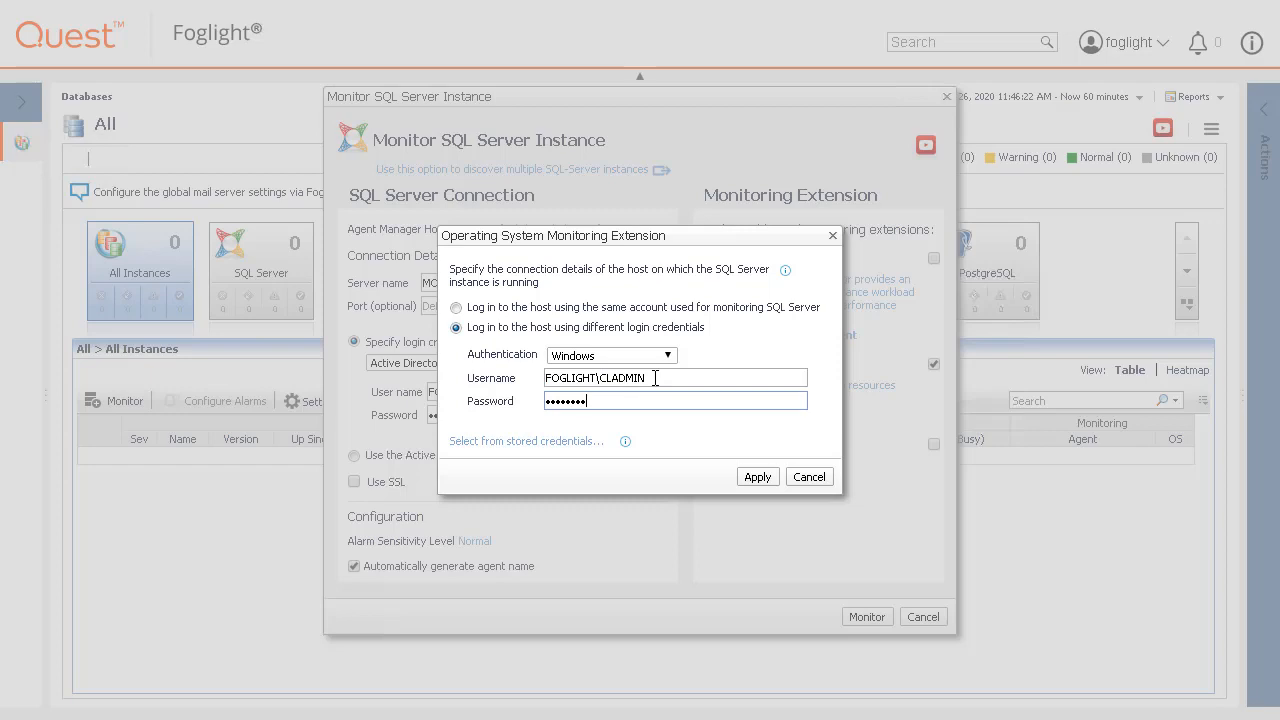
pyautogui.click(757, 477)
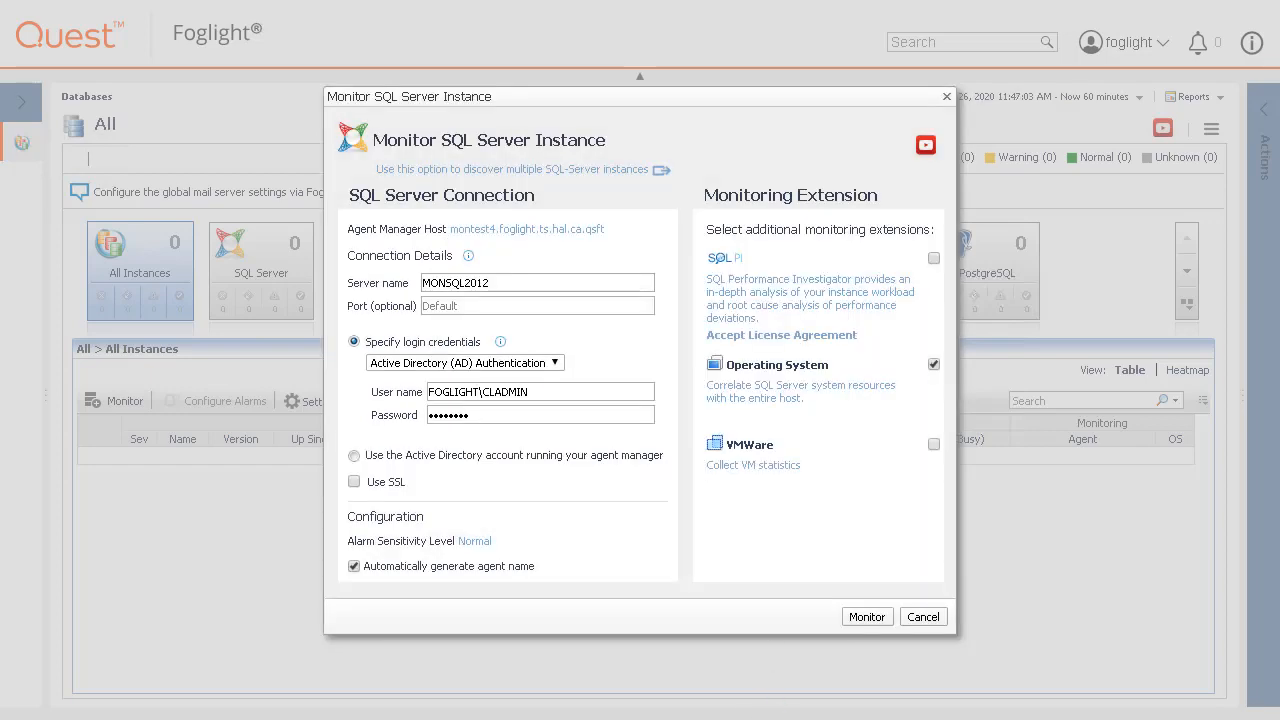
# Enable VMware monitoring, cancel its connection dialog, and turn VMware back off.
pyautogui.click(748, 467)
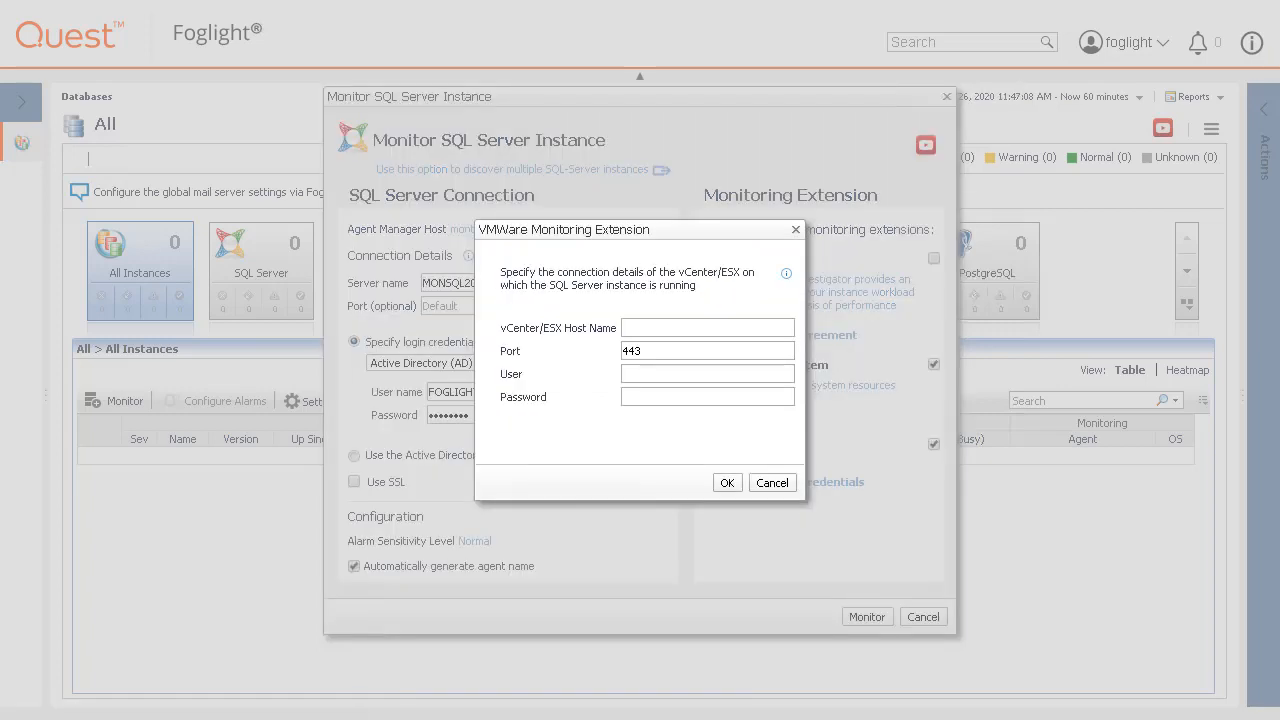
pyautogui.moveTo(786, 276)
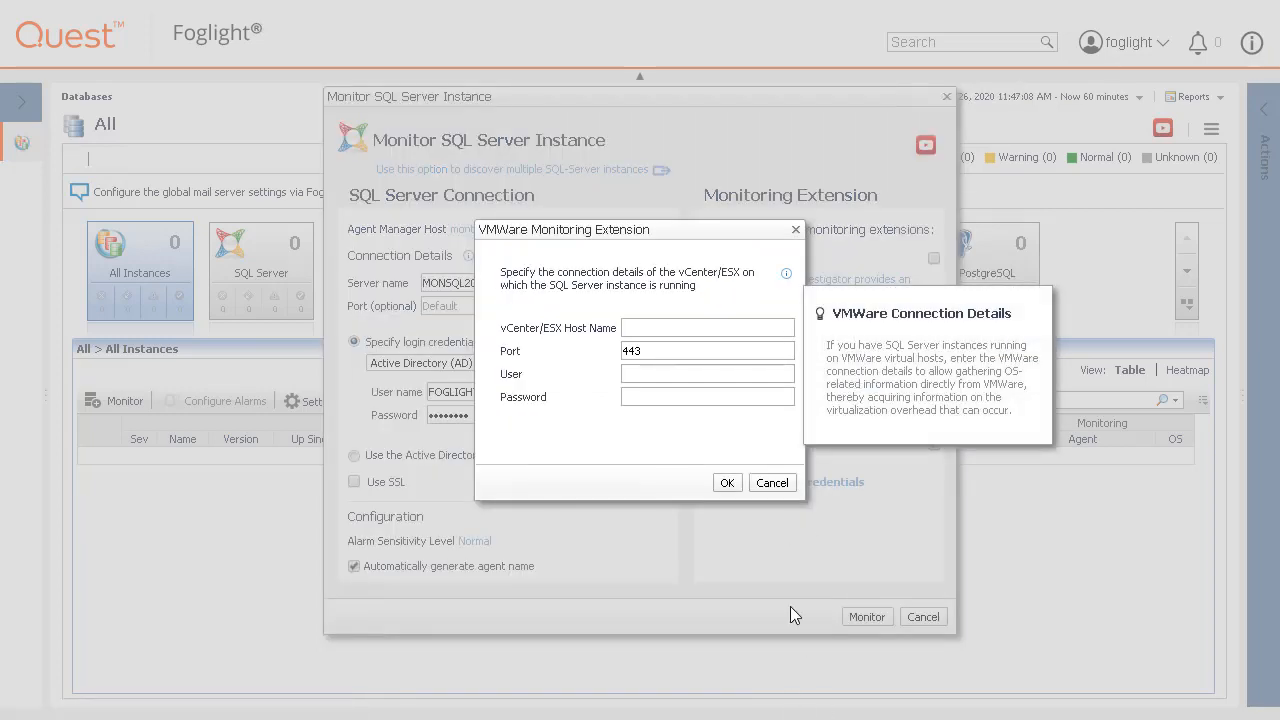
pyautogui.click(772, 483)
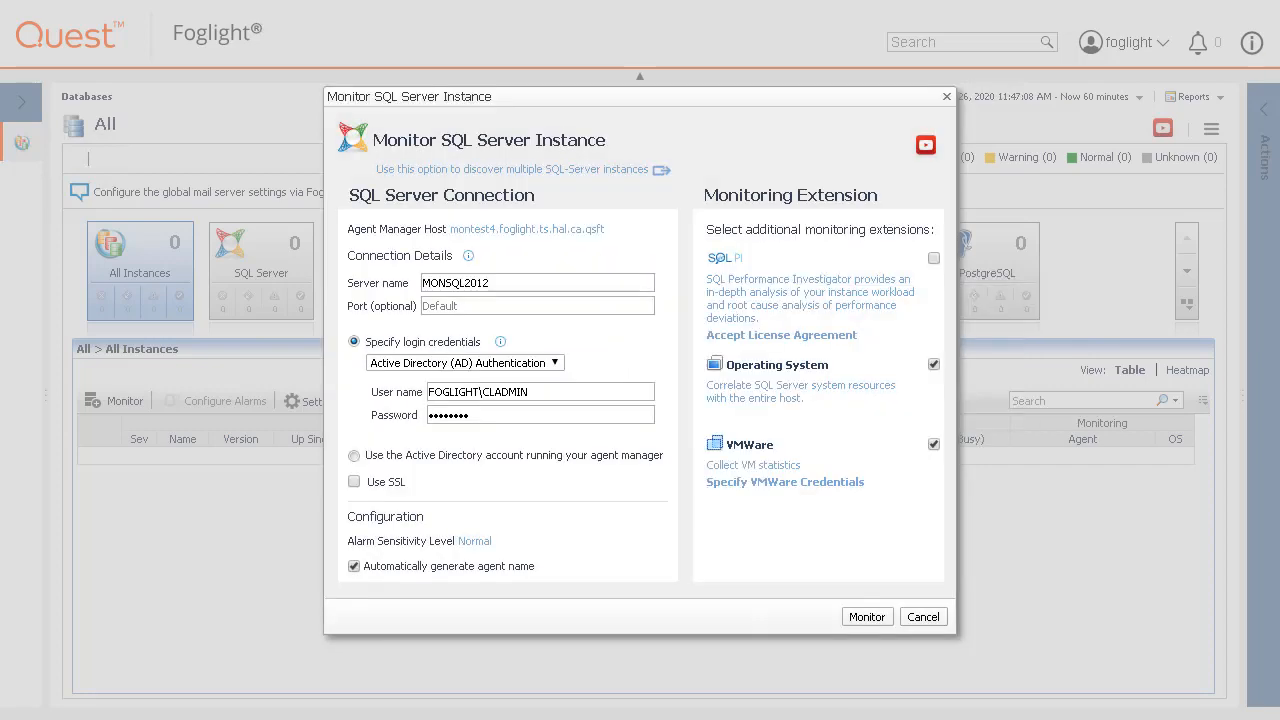
pyautogui.click(933, 444)
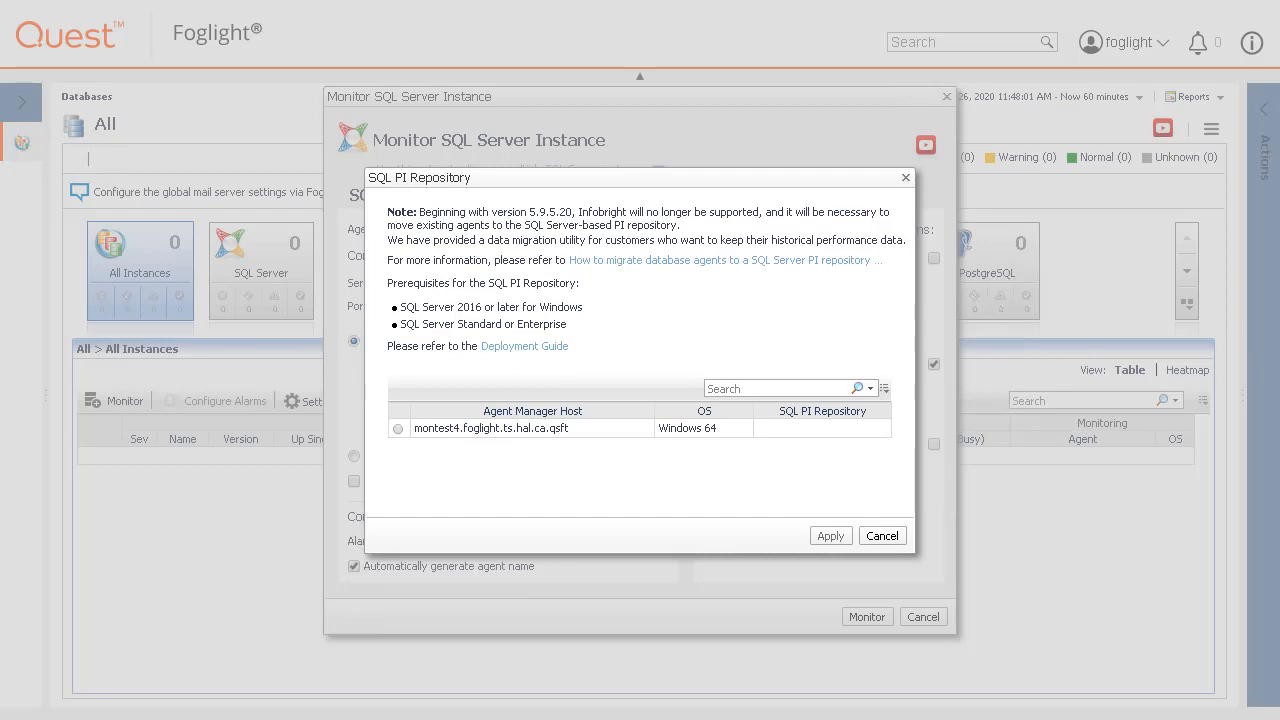
# Assign montest4 as the SQL PI agent manager host and apply it.
pyautogui.click(398, 428)
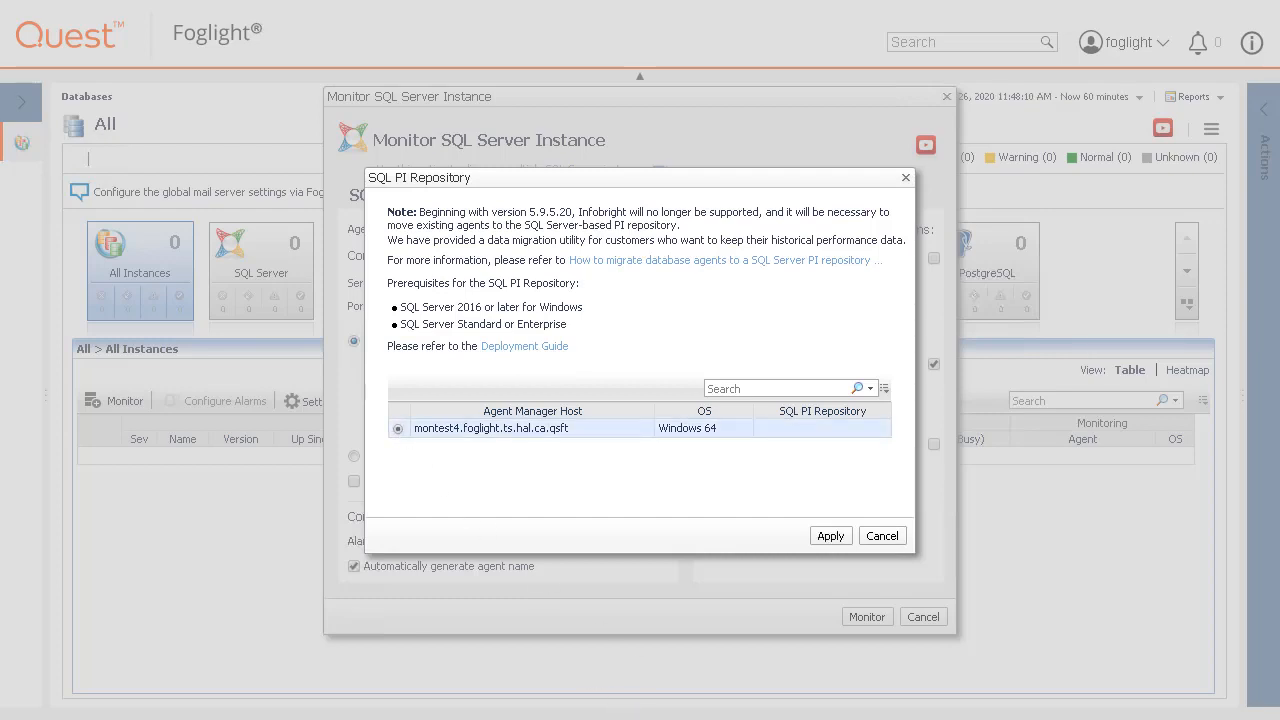
pyautogui.click(828, 540)
pyautogui.click(831, 536)
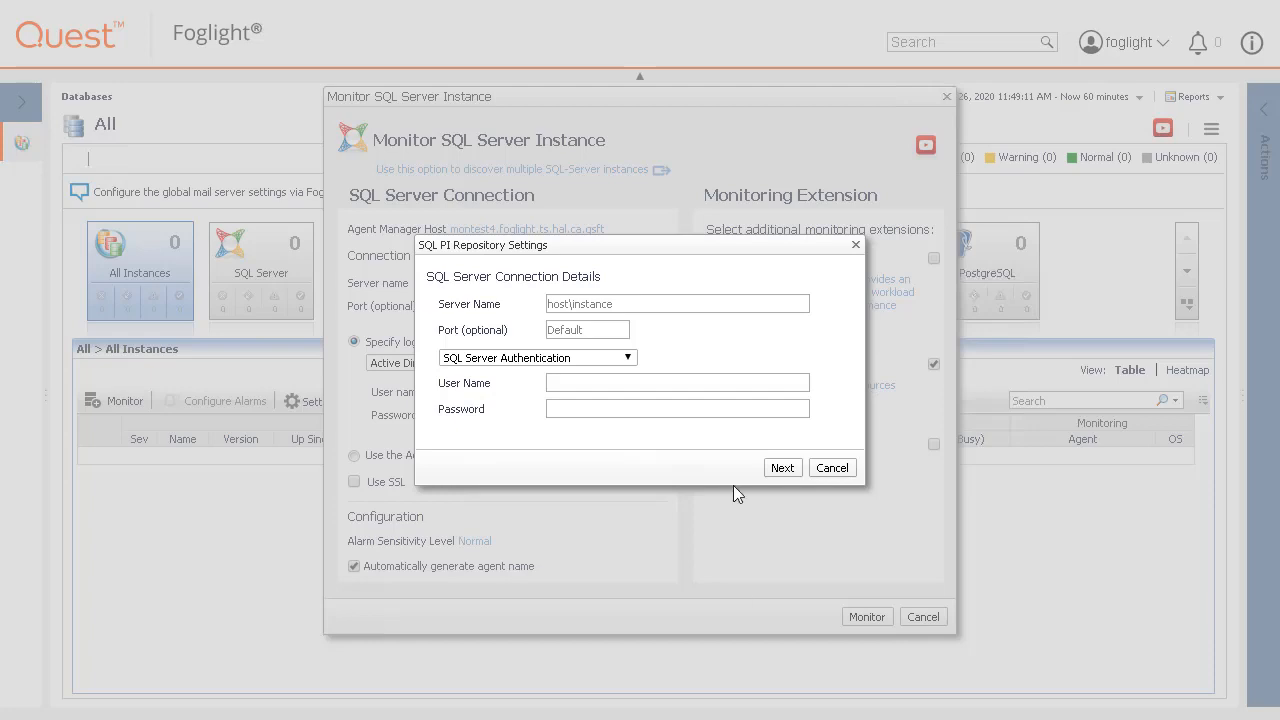
# Connect the repository to MONSQL2016A2 using AD Authentication with the domain user name and password.
pyautogui.click(660, 303)
pyautogui.write('MONSQL2')
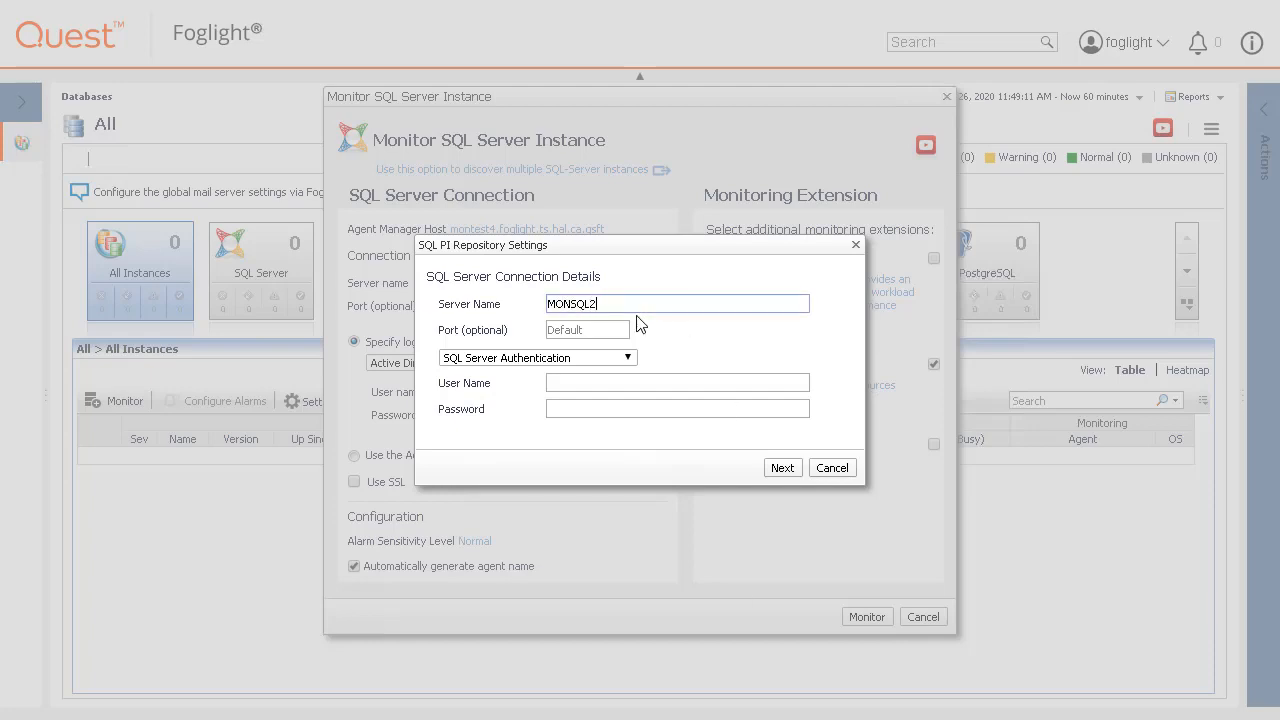
pyautogui.write('016A2')
pyautogui.click(628, 357)
pyautogui.click(614, 385)
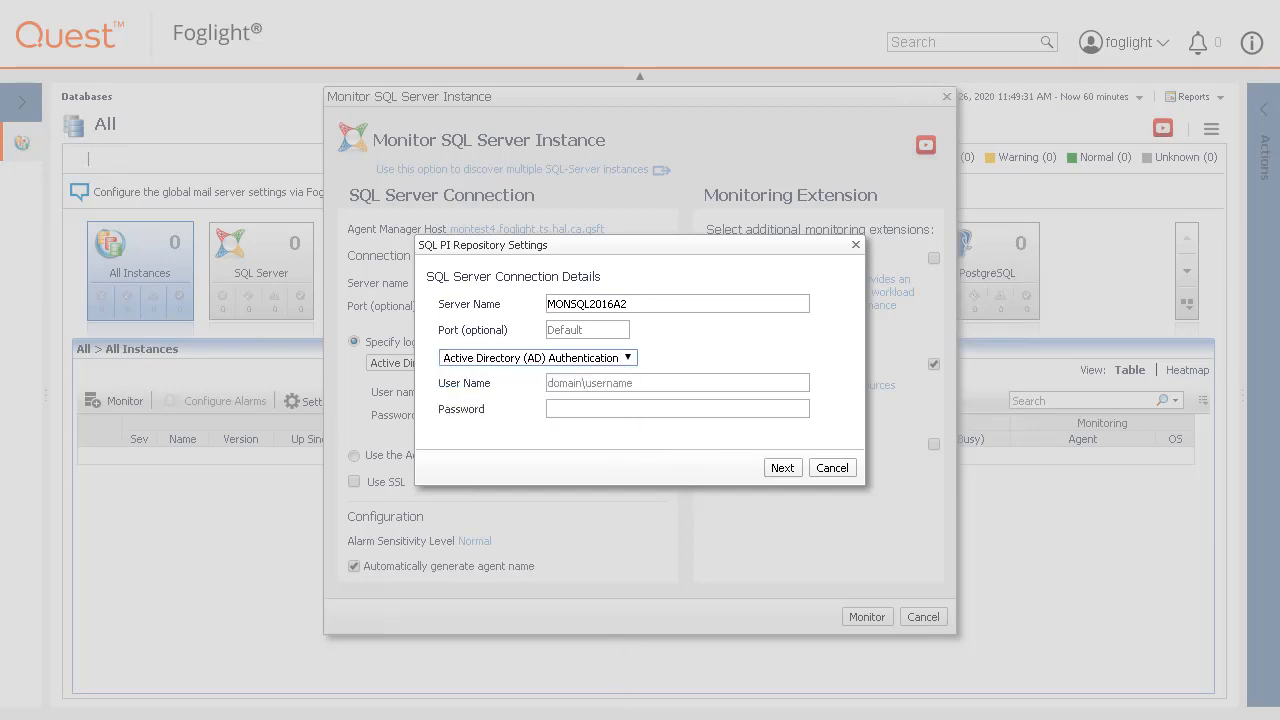
pyautogui.click(574, 381)
pyautogui.write('FOGLI')
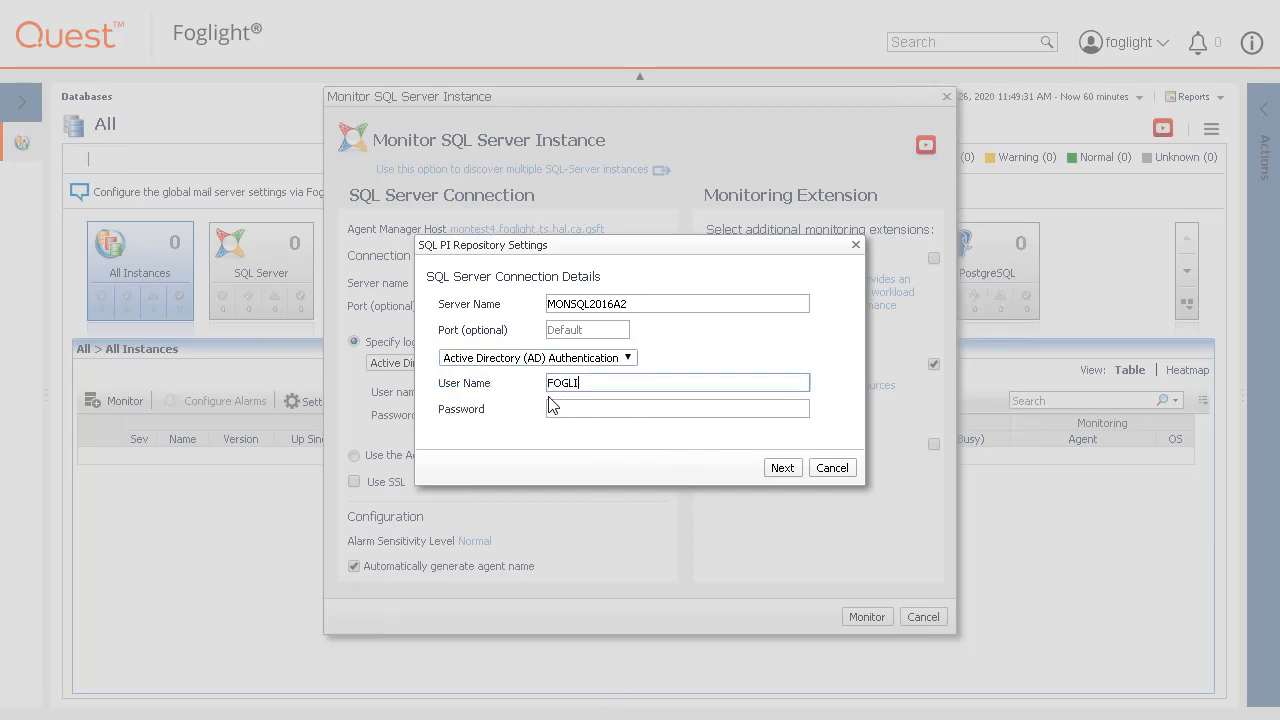
pyautogui.write('GHT\\CLADMIN')
pyautogui.click(552, 405)
pyautogui.write('••••••••')
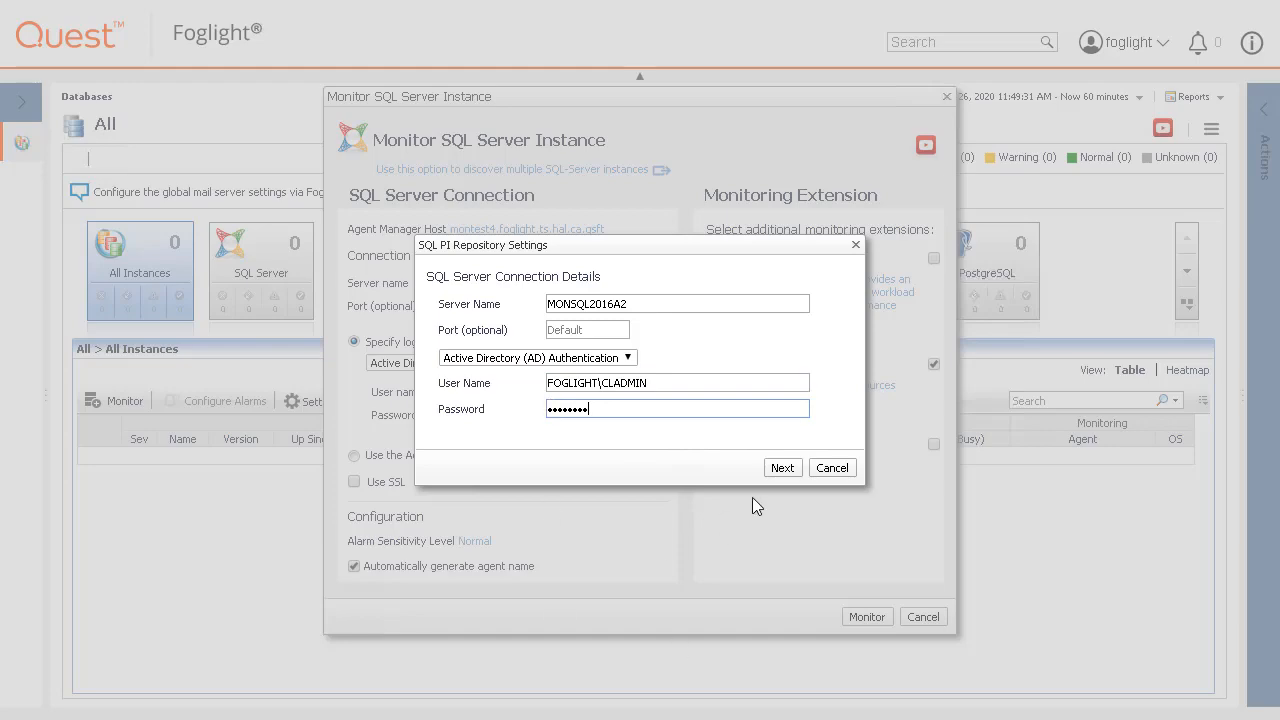
pyautogui.click(782, 467)
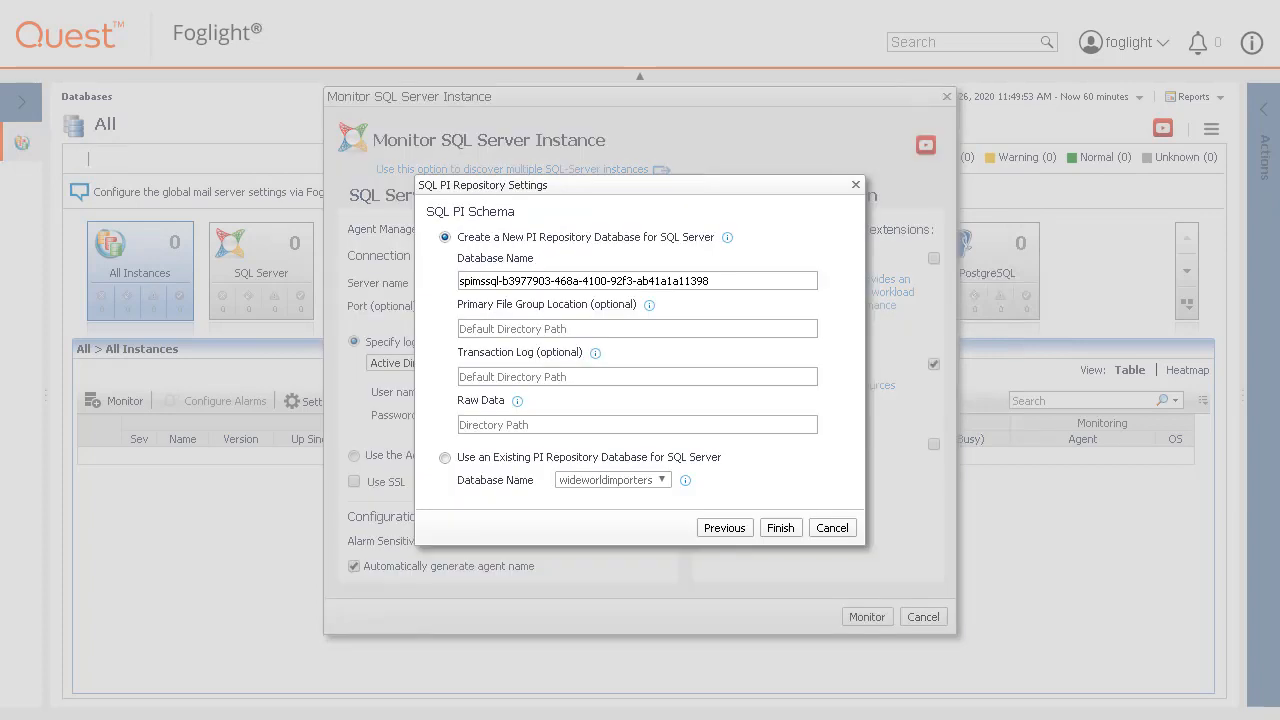
# Read the help on the new repository database, primary file group, log and raw data locations.
pyautogui.click(727, 237)
pyautogui.click(649, 304)
pyautogui.click(595, 352)
pyautogui.click(517, 401)
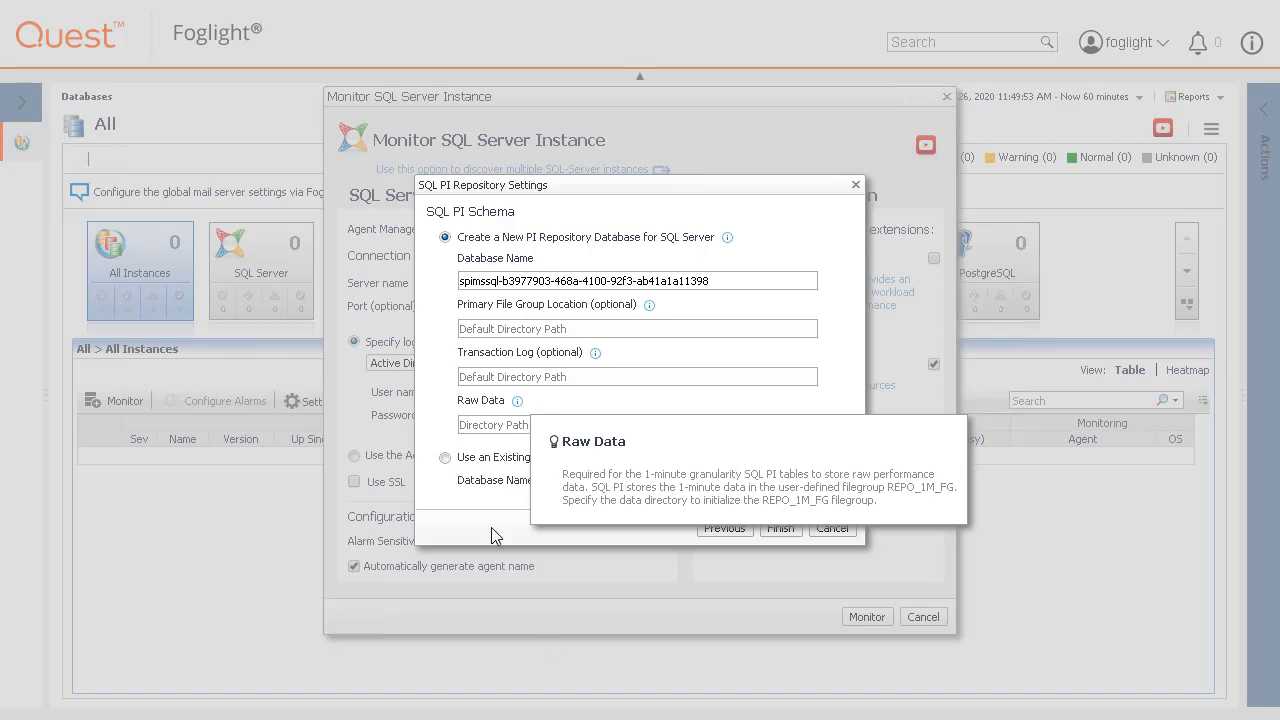
# Set the Raw Data directory to C:\RAW and finish the repository settings.
pyautogui.click(483, 424)
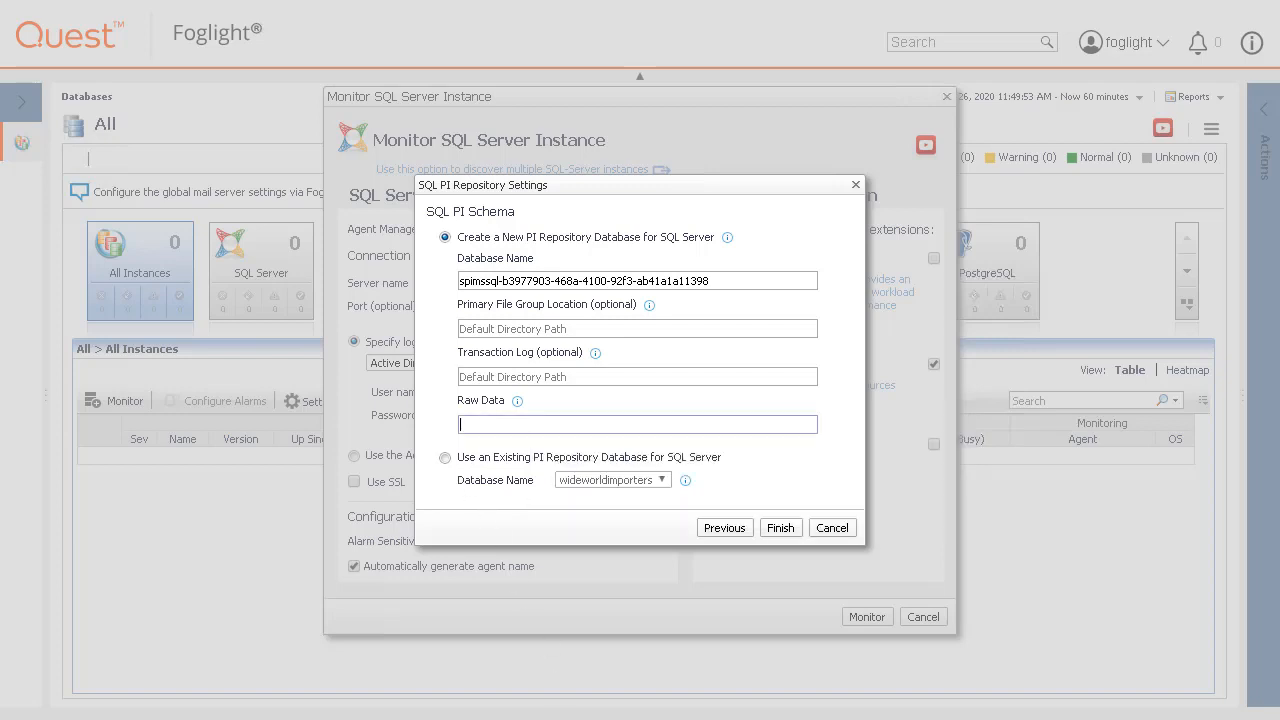
pyautogui.write('C:\\RAW')
pyautogui.click(685, 480)
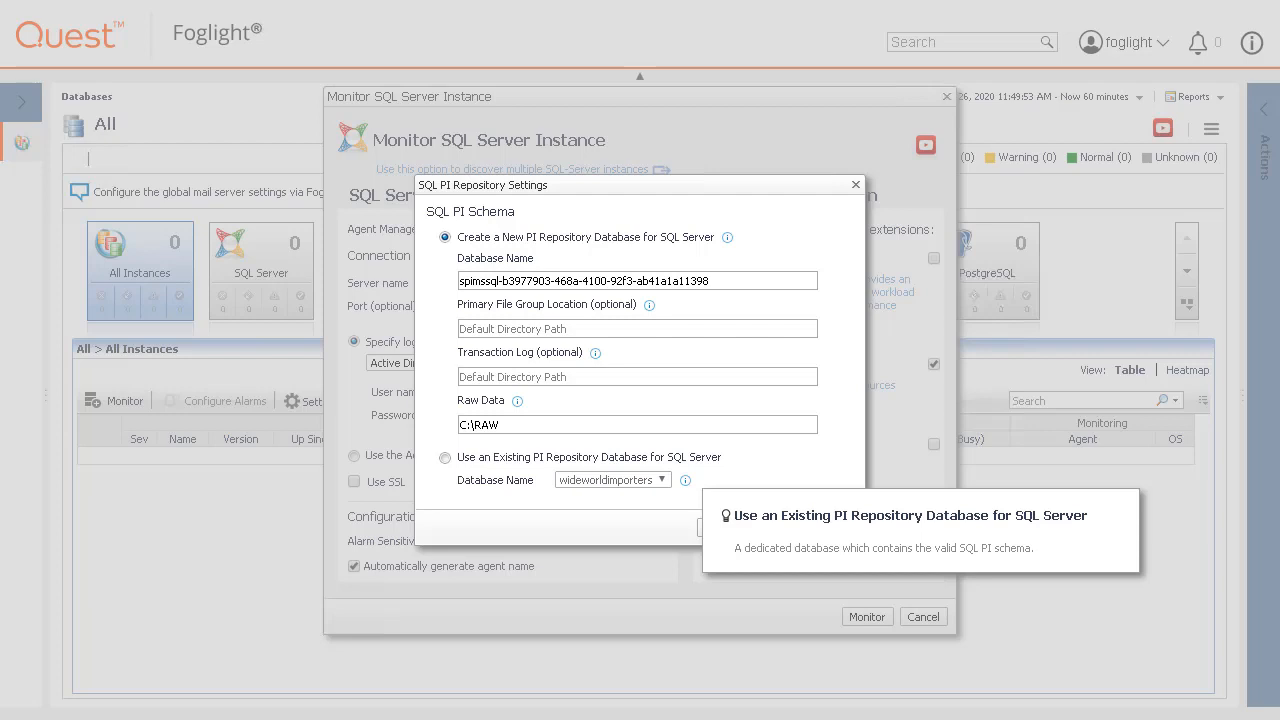
pyautogui.click(606, 508)
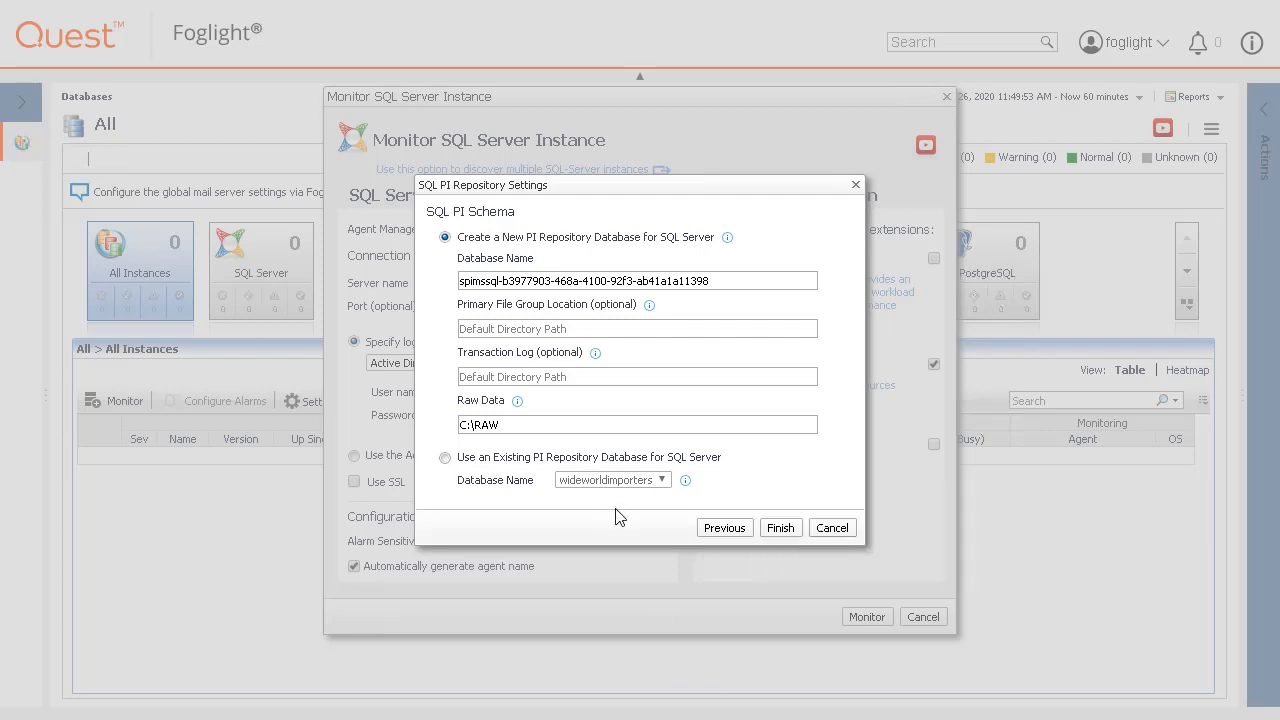
pyautogui.click(780, 528)
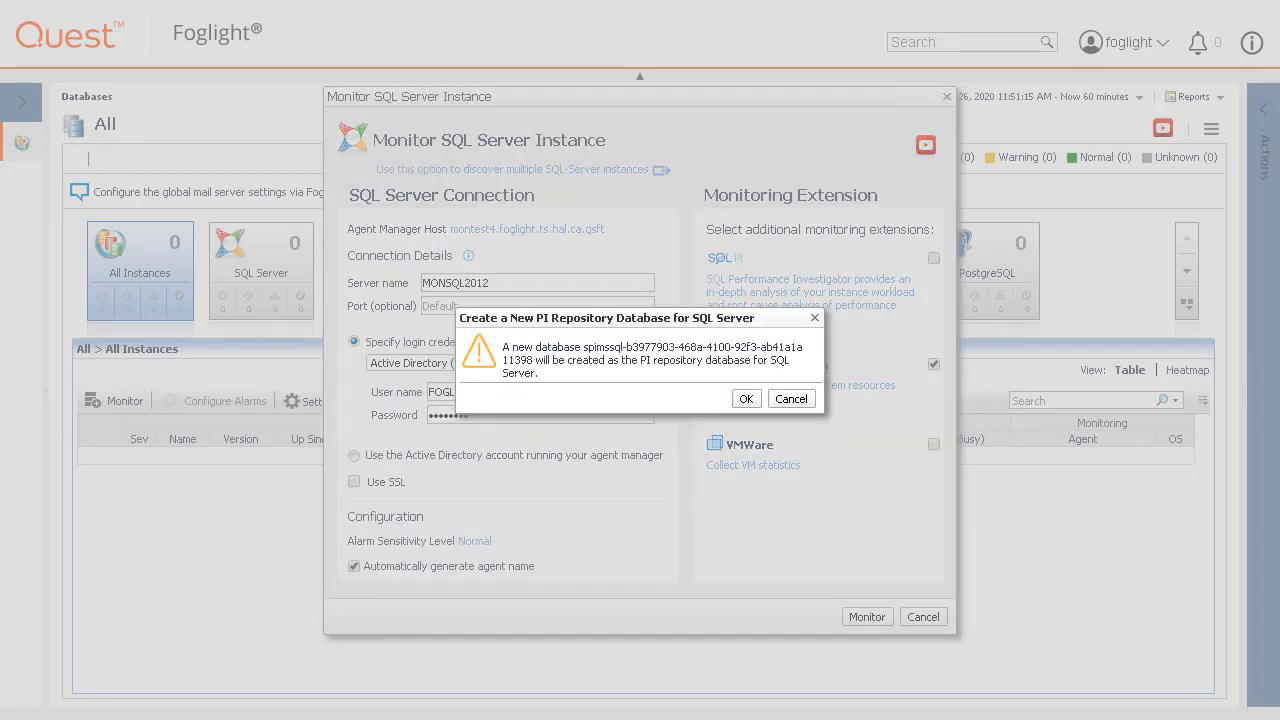
# Approve creating the repository database and start monitoring MONSQL2012.
pyautogui.click(746, 399)
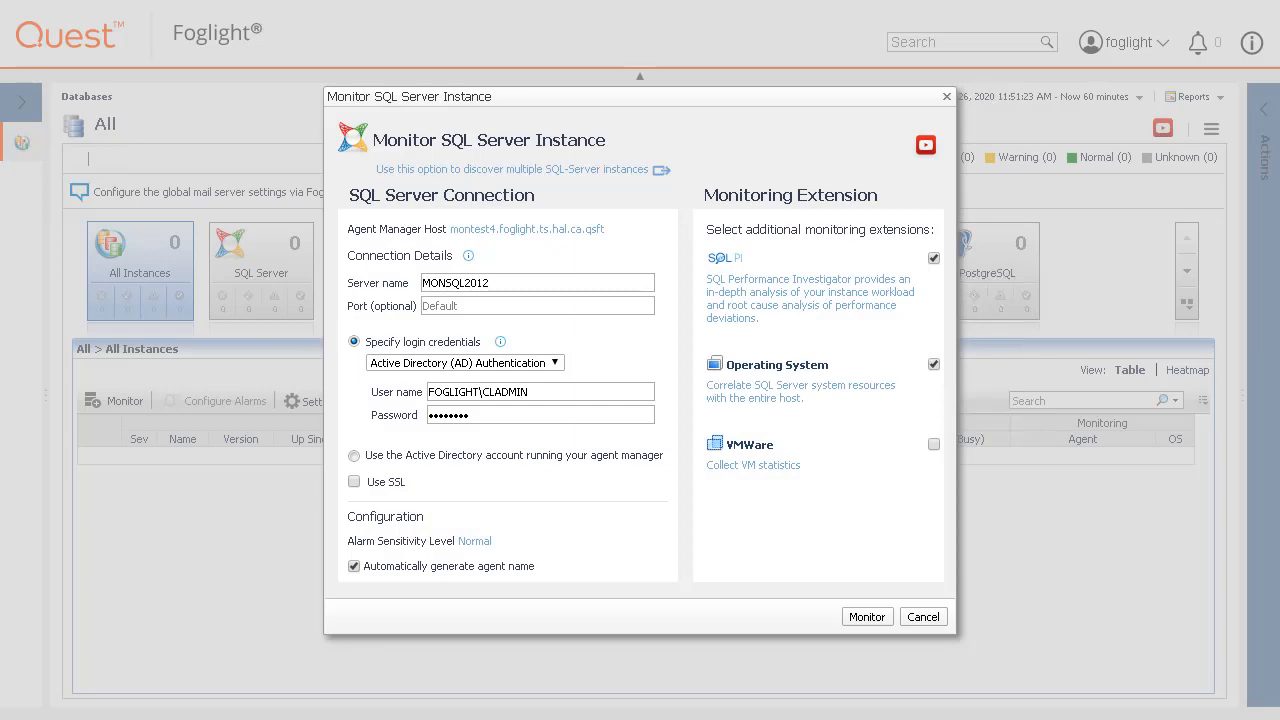
pyautogui.click(868, 618)
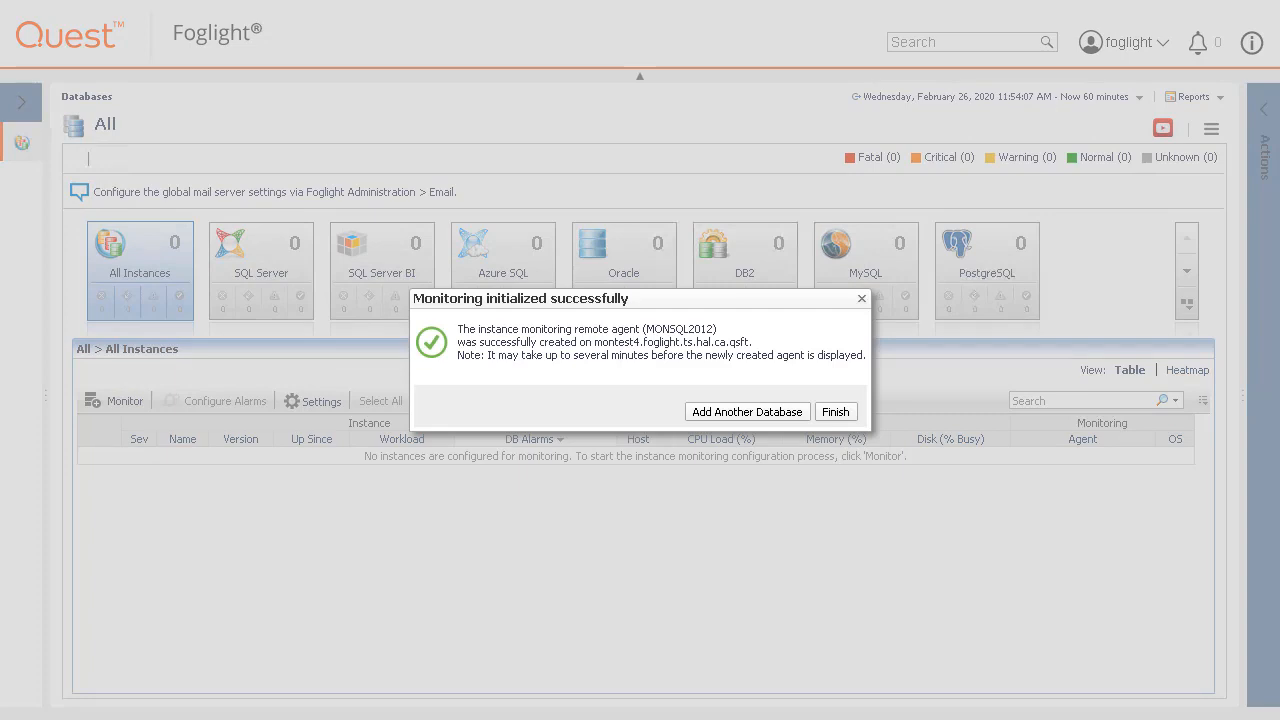
# Close the success message and open the SQL PI page for MONSQL2012.
pyautogui.click(836, 412)
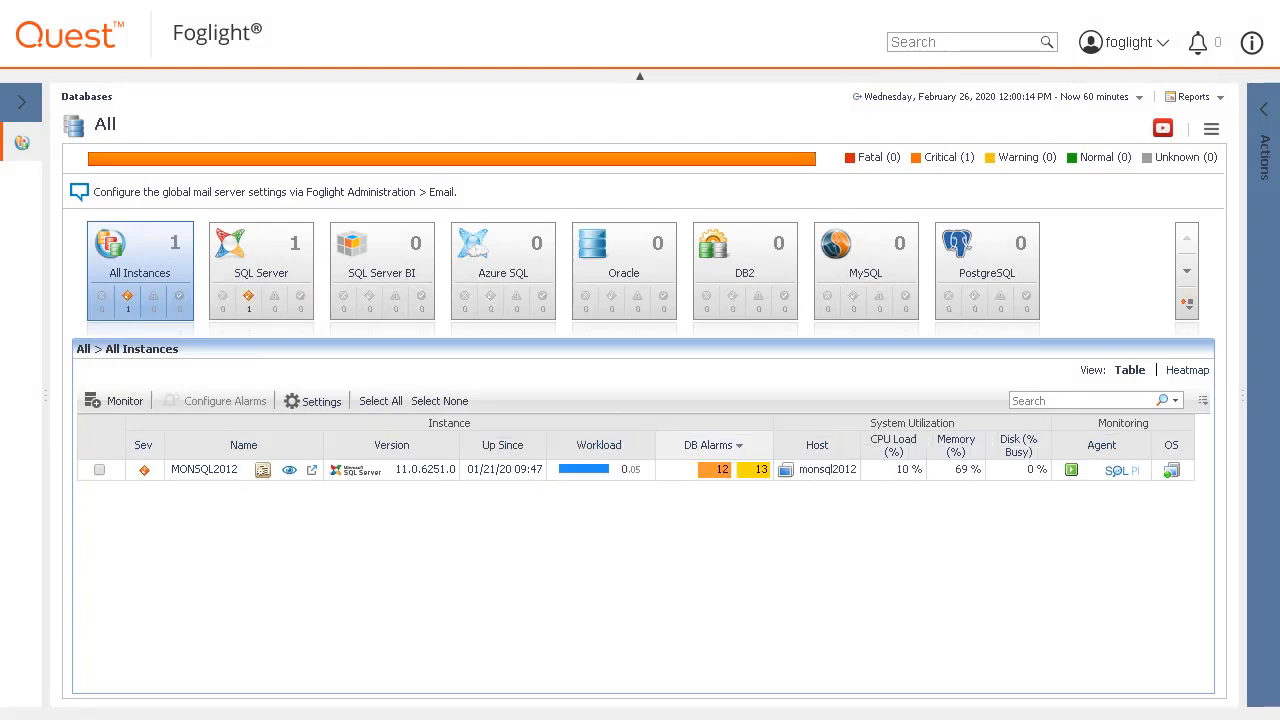
pyautogui.click(1121, 471)
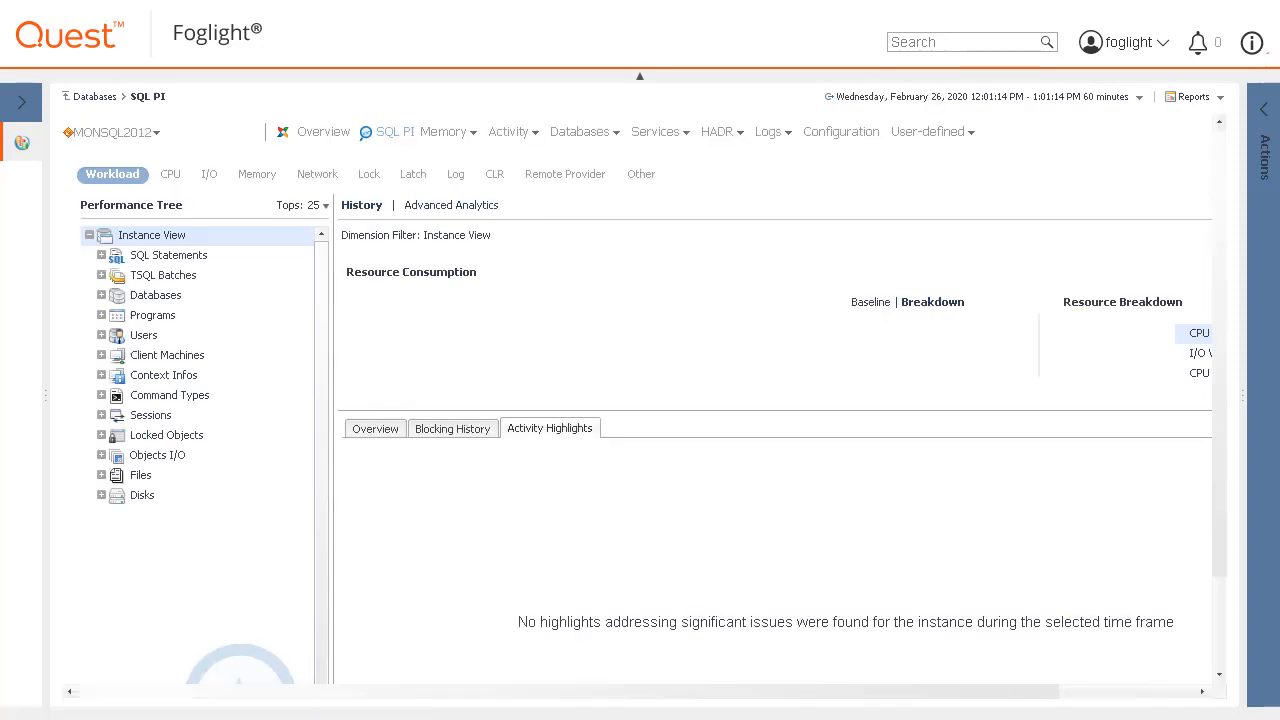